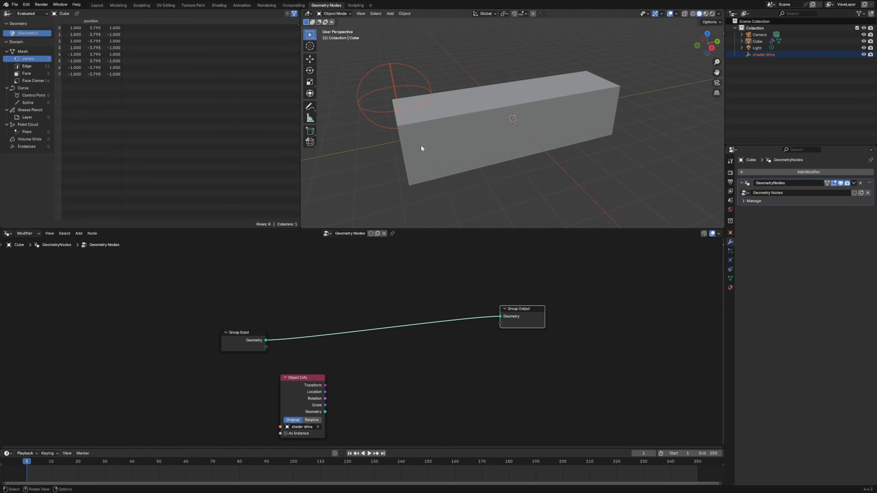
Step: Set the Object Info node to Relative space and spread the Object Info, Group Input and Group Output nodes apart
left_click(311, 420)
left_click_drag(301, 381, 245, 376)
left_click_drag(284, 341, 252, 315)
left_click_drag(520, 308, 555, 304)
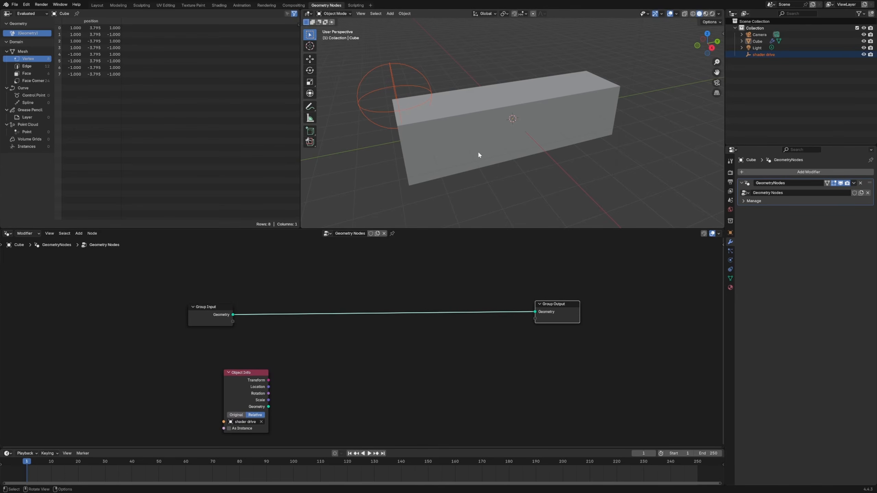
Step: Add a Position node between Object Info and the geometry link, and widen the gap between Group Input and Group Output
left_click(435, 378)
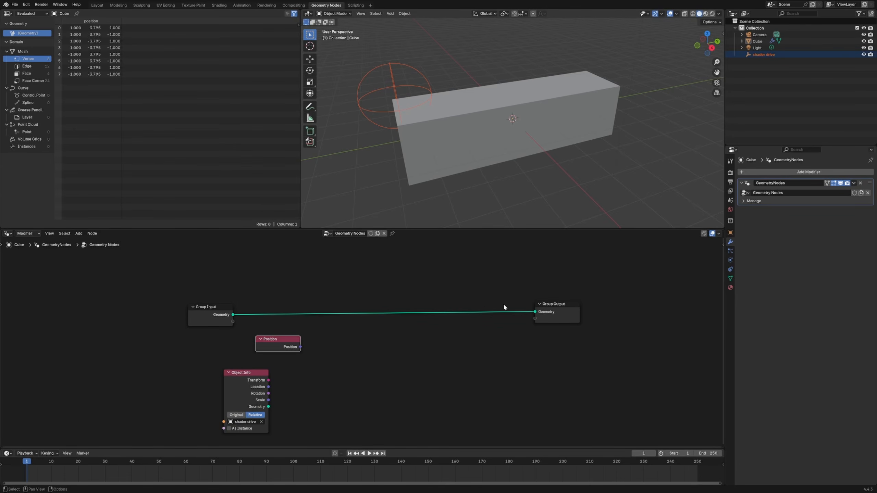
left_click_drag(569, 312, 579, 308)
left_click_drag(193, 322, 165, 313)
left_click_drag(385, 354, 406, 358)
Step: Insert a Capture Attribute node into the geometry link after Group Input
key("shift+a")
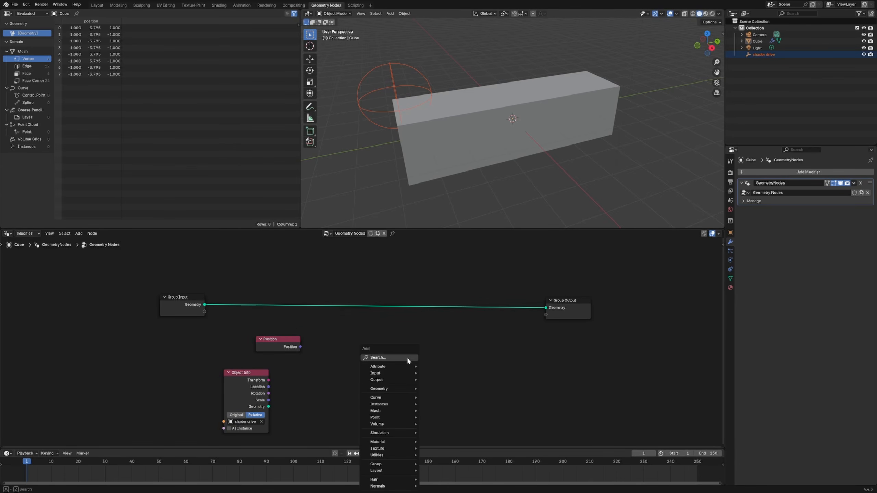
type("capture")
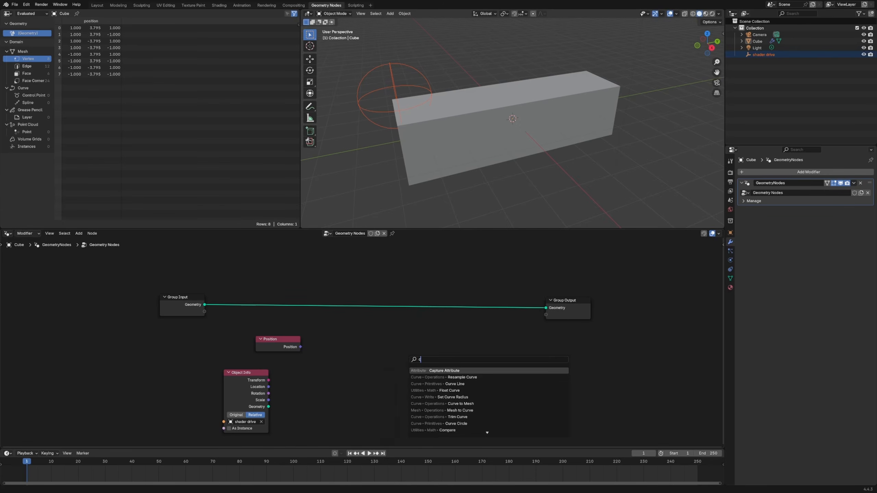
key("Return")
left_click(273, 304)
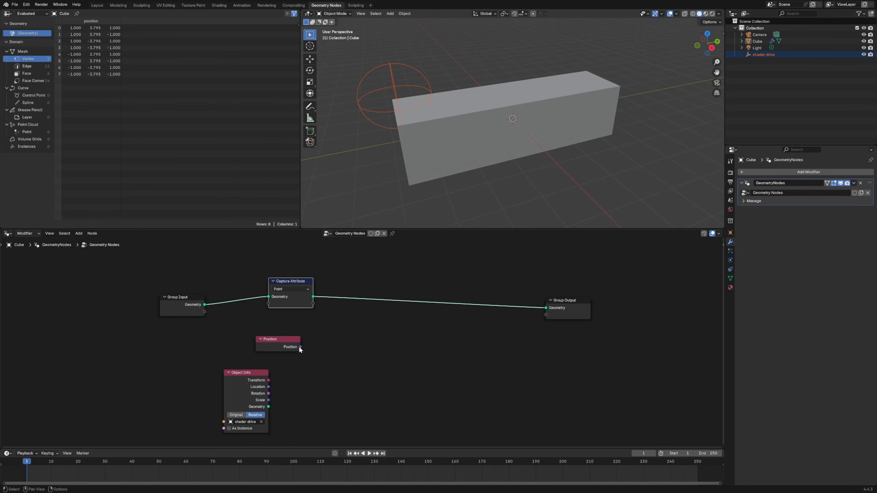
Step: Feed Position into the Capture Attribute node on the Point domain and place the Position node beneath it
left_click_drag(300, 347, 270, 303)
left_click_drag(278, 340, 291, 330)
left_click(296, 292)
left_click(297, 289)
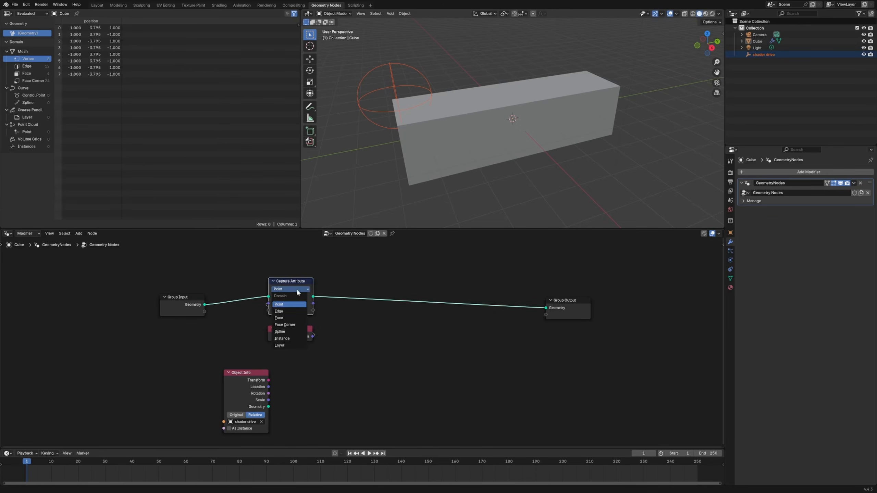
left_click(299, 290)
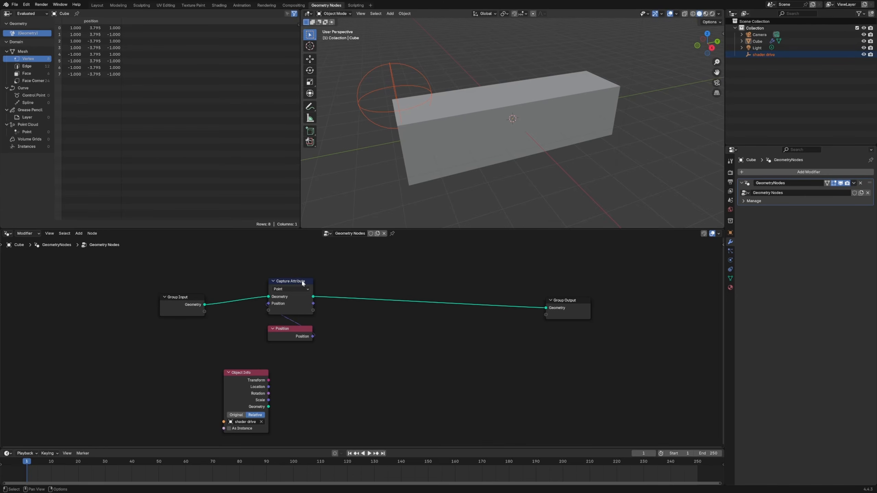
Step: Rearrange the Capture Attribute, Position, Object Info, Group Input and Group Output nodes to make room in the node tree
left_click_drag(302, 283, 281, 284)
left_click_drag(290, 329, 252, 338)
left_click_drag(570, 312, 590, 313)
left_click_drag(241, 391, 298, 390)
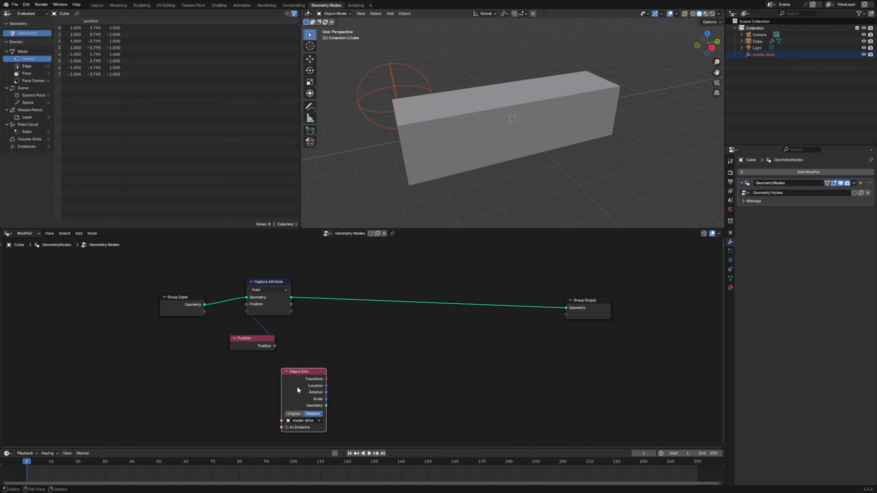
left_click_drag(182, 297, 116, 299)
Step: Add a Vector Math node beside the Object Info node
key("shift+a")
type("v")
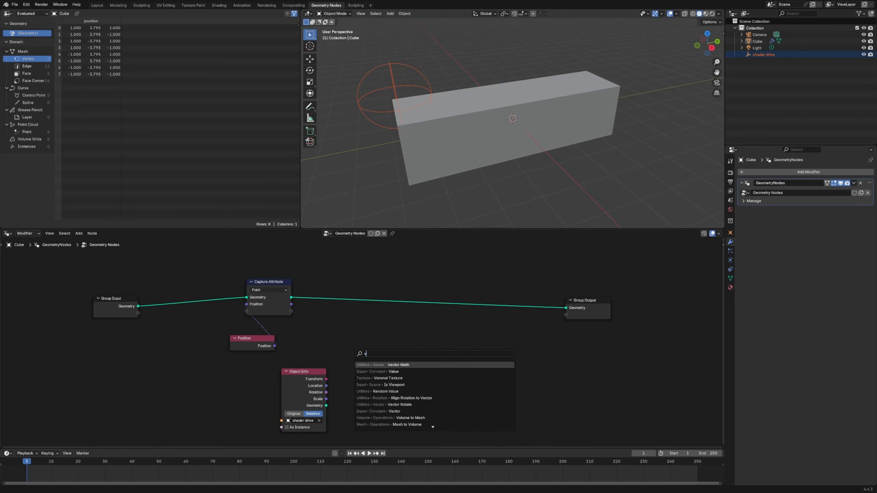
type("ector m")
key("Return")
left_click(360, 326)
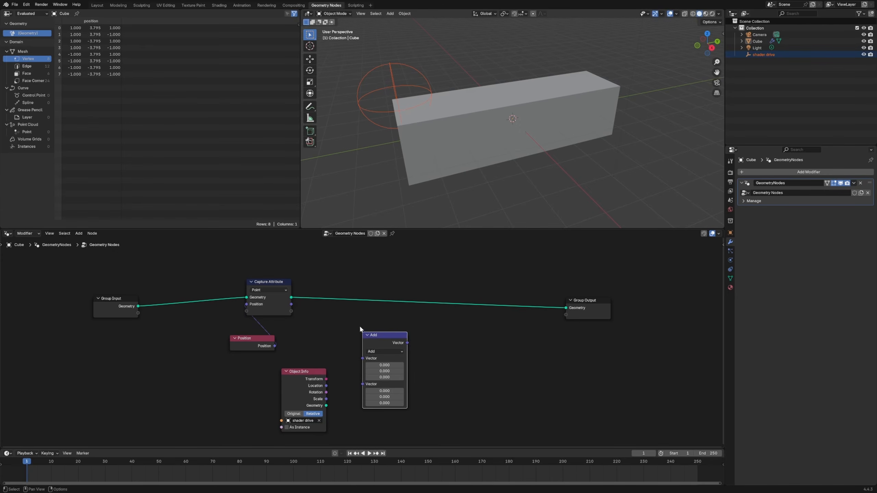
Step: Set the Vector Math node to Subtract and connect the captured Position as first input and the Object Info Location as second
left_click(383, 351)
left_click(385, 375)
left_click_drag(326, 385, 362, 384)
left_click_drag(291, 304, 362, 359)
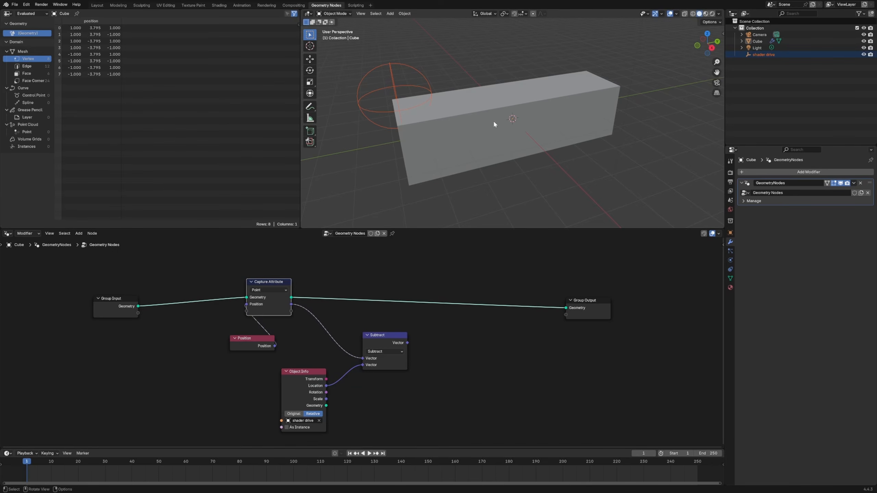
Step: Annotate the 3D viewport with two labelled coordinate axes and a start point
left_click_drag(459, 48, 443, 187)
mouse_move(372, 153)
left_mouse_down()
mouse_move(589, 176)
mouse_move(586, 169)
left_mouse_up()
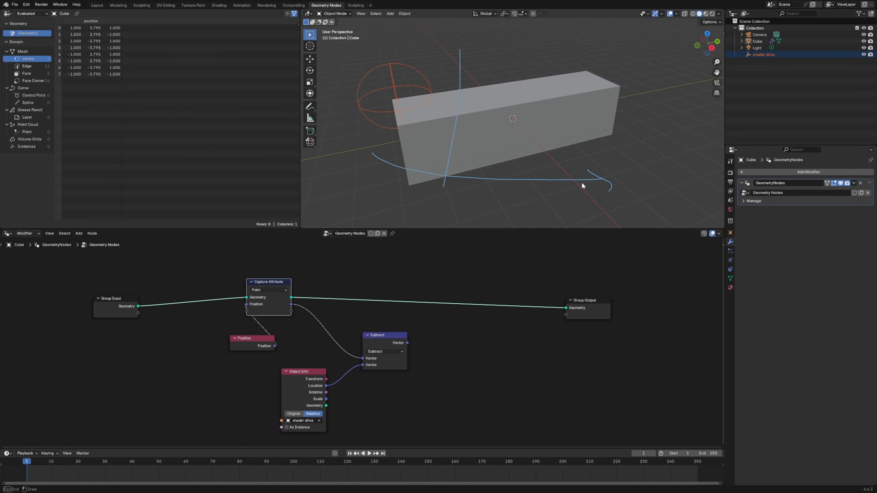
mouse_move(438, 68)
left_mouse_down()
mouse_move(459, 50)
mouse_move(472, 66)
left_mouse_up()
left_click_drag(460, 32, 461, 38)
left_click_drag(644, 163, 648, 196)
left_click_drag(652, 180, 613, 190)
left_click_drag(508, 147, 506, 149)
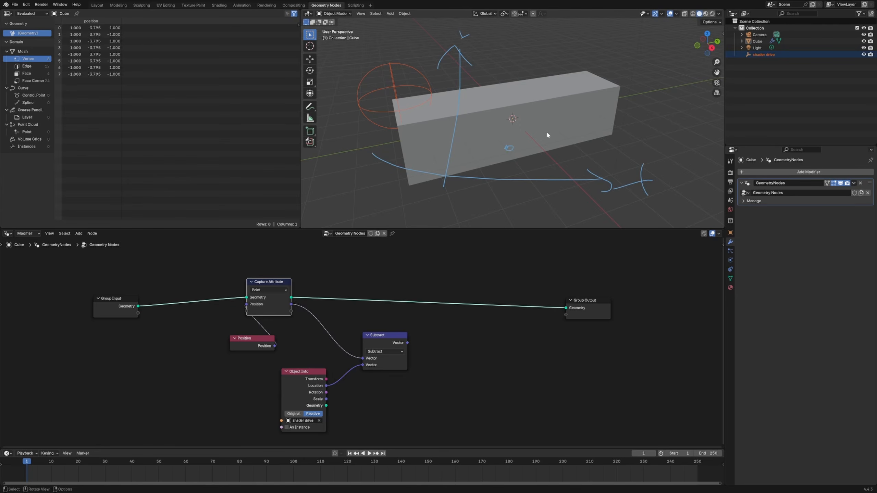
Step: Annotate points A and B with an arrow from A to B, and write B−A beside the sketch
left_click_drag(576, 94, 581, 94)
mouse_move(492, 168)
left_mouse_down()
mouse_move(501, 156)
mouse_move(504, 168)
left_mouse_up()
left_click_drag(496, 165, 506, 164)
left_click_drag(585, 116, 584, 146)
left_click_drag(587, 116, 585, 142)
left_click_drag(509, 148, 566, 99)
mouse_move(553, 102)
left_mouse_down()
mouse_move(566, 100)
mouse_move(562, 120)
left_mouse_up()
key("Escape")
left_click_drag(623, 71, 622, 110)
mouse_move(613, 69)
left_mouse_down()
mouse_move(648, 89)
mouse_move(623, 102)
left_mouse_up()
mouse_move(646, 90)
left_mouse_down()
mouse_move(686, 88)
mouse_move(694, 97)
left_mouse_up()
left_click_drag(684, 89, 696, 91)
key("Escape")
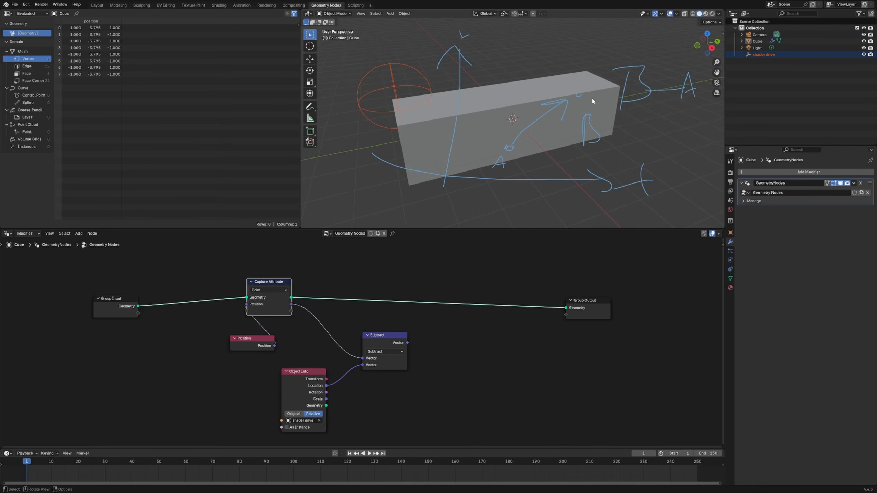
Step: Write example point coordinates and a 7−1 subtraction beside the vector sketch, and erase all the annotations
left_click_drag(586, 69, 587, 75)
left_click_drag(520, 179, 543, 182)
left_click_drag(519, 141, 566, 129)
mouse_move(624, 120)
left_mouse_down()
mouse_move(638, 126)
mouse_move(635, 142)
left_mouse_up()
left_click_drag(644, 134, 672, 139)
mouse_move(611, 151)
left_mouse_down()
mouse_move(701, 143)
mouse_move(639, 162)
mouse_move(668, 168)
left_mouse_up()
left_click_drag(671, 165, 673, 172)
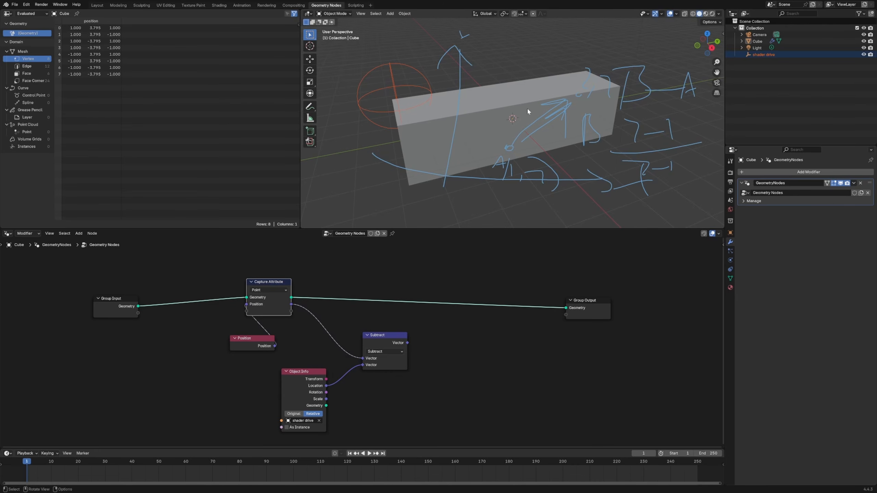
mouse_move(418, 156)
right_mouse_down()
mouse_move(452, 77)
mouse_move(410, 177)
mouse_move(583, 174)
mouse_move(685, 147)
right_mouse_up()
key("Escape")
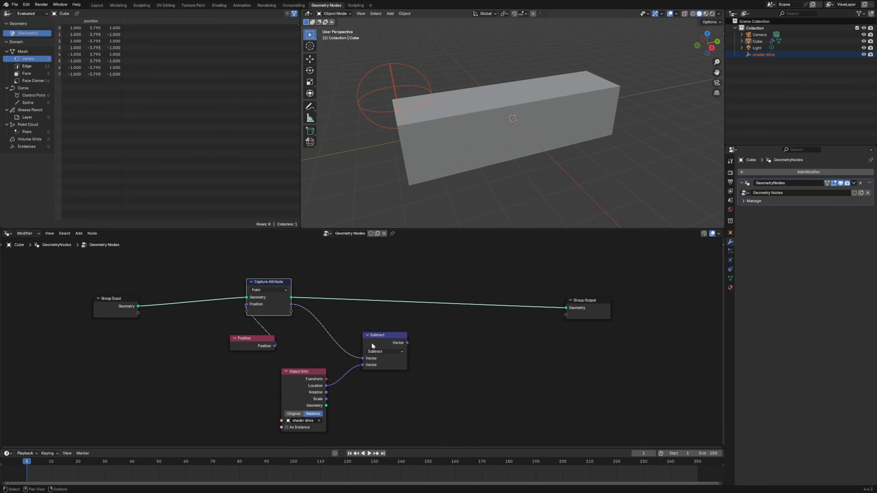
Step: Reposition the Subtract, Object Info and Group Output nodes and preview the Subtract vector with a Viewer node
left_click_drag(371, 345, 399, 338)
left_click_drag(304, 372, 230, 385)
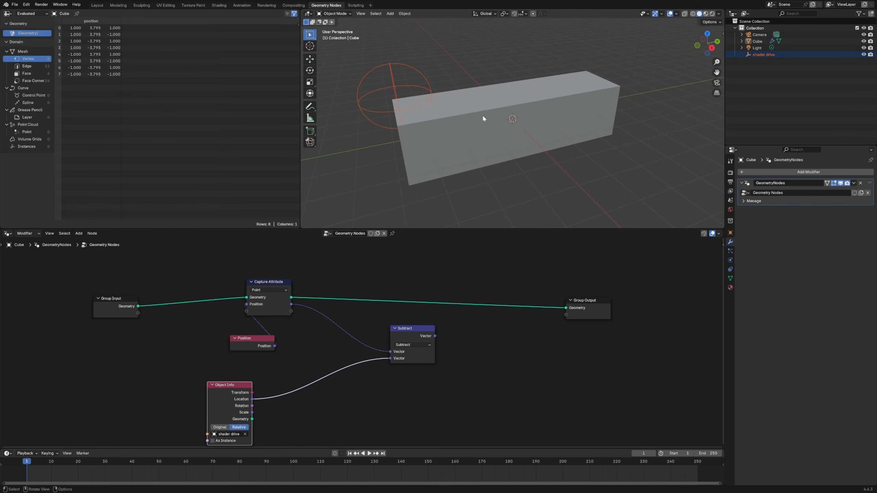
left_click_drag(600, 313, 602, 305)
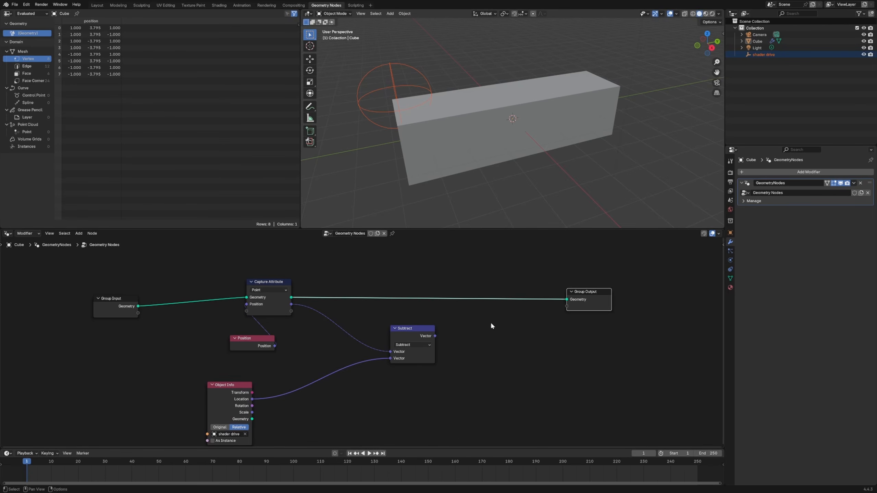
left_click_drag(412, 336, 384, 346)
left_click(384, 346, "ctrl+shift")
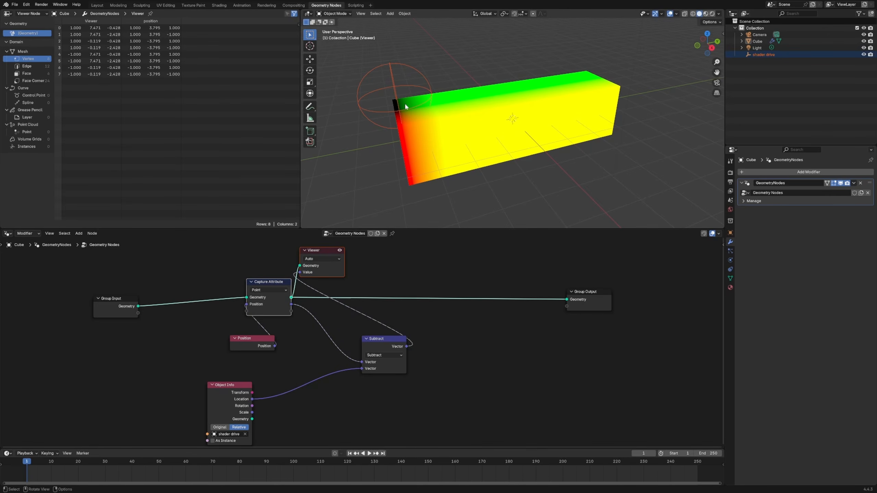
Step: Move the shader drive empty to about X -0.693, Y -3.836, Z 1.453 m and reactivate the cube's Viewer preview
middle_click_drag(399, 126, 462, 158)
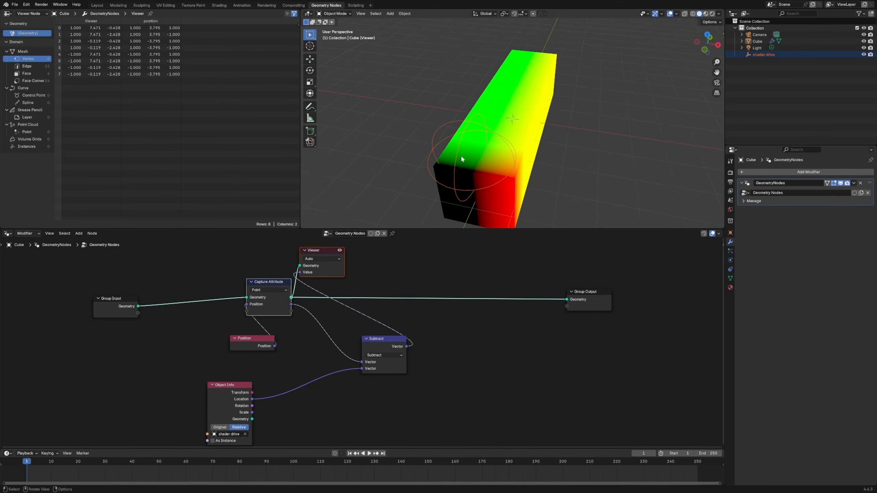
left_click(474, 136)
left_click(468, 132)
key("g")
left_click(509, 144)
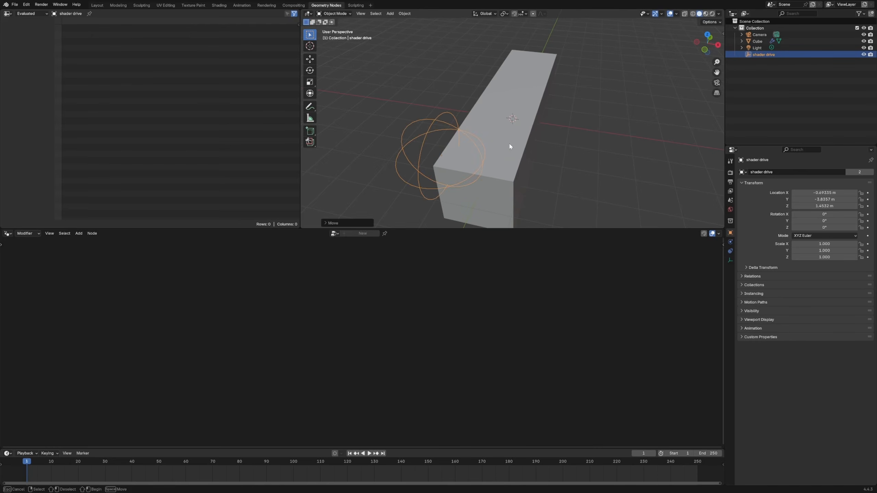
left_click(509, 147)
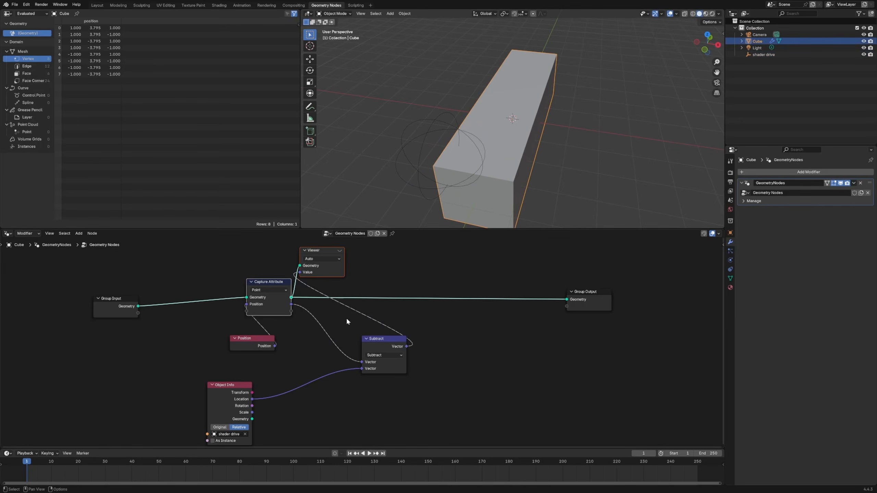
left_click(340, 251)
middle_click_drag(547, 153, 511, 151)
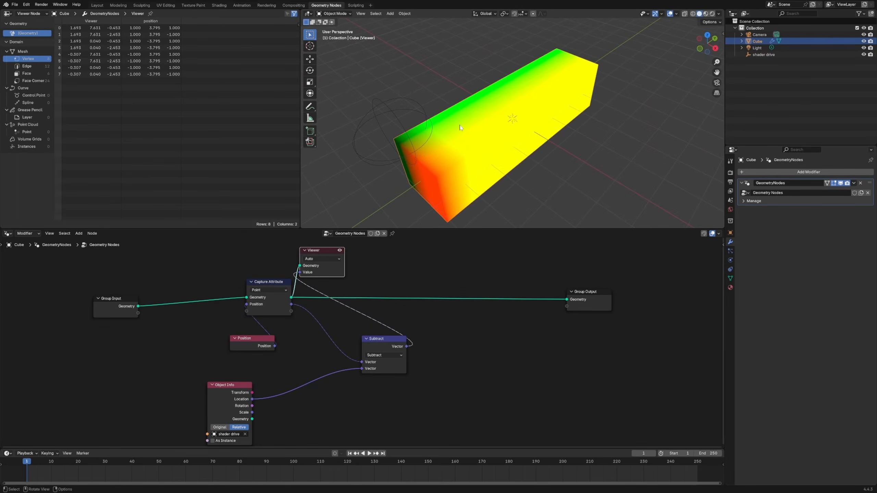
left_click_drag(556, 309, 565, 307)
key("shift+a")
type("sepe")
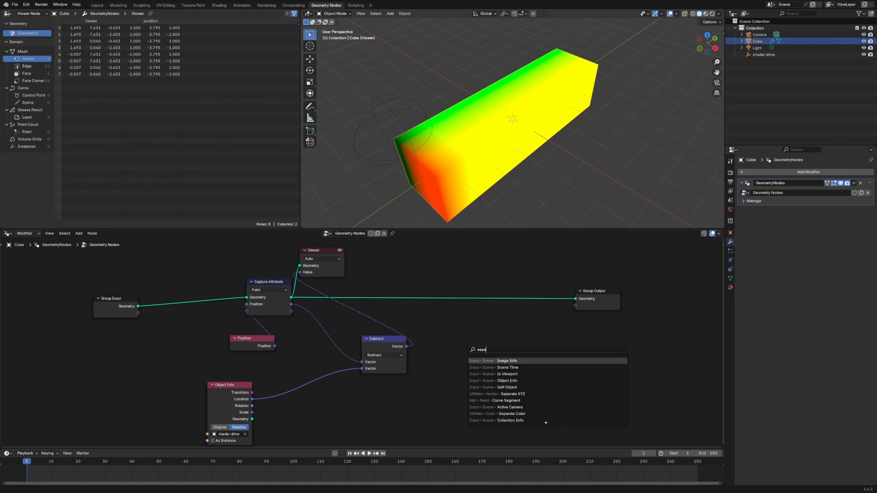
key("Return")
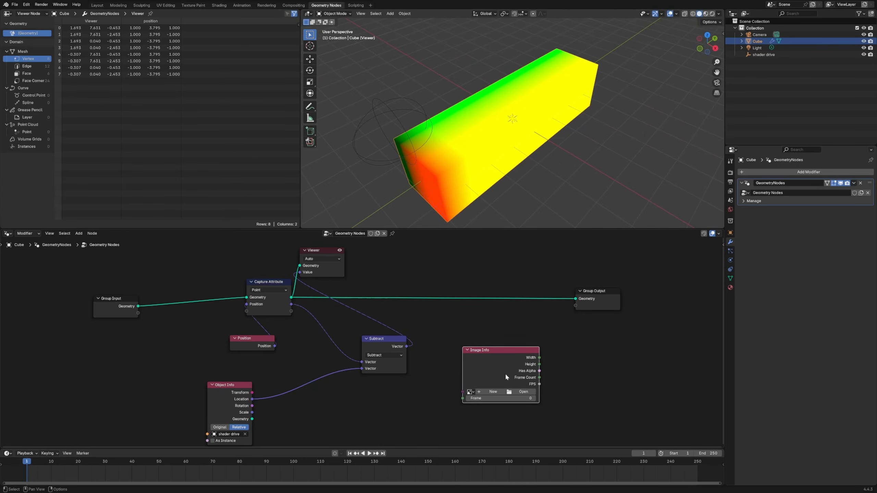
key("ctrl+z")
Step: Add a Separate XYZ node and feed it the Subtract vector
key("shift+a")
type("seper")
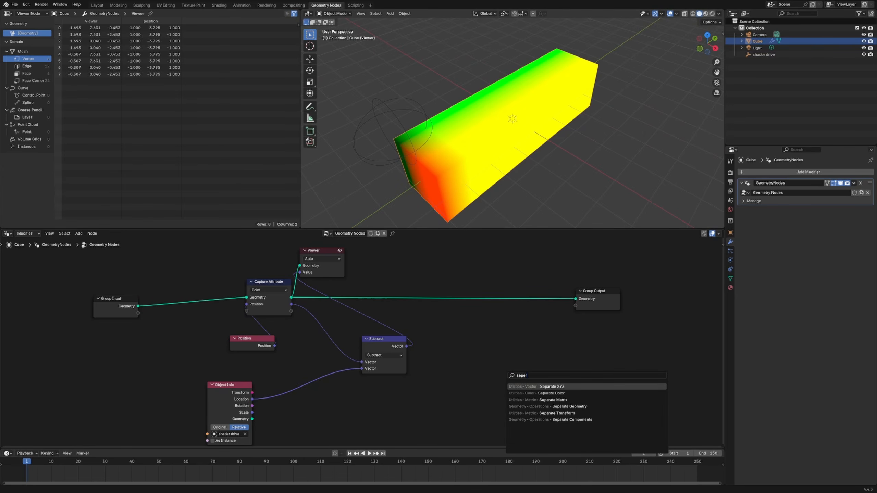
key("Return")
left_click(508, 376)
left_click_drag(407, 346, 491, 401)
Step: Preview the Y output of Separate XYZ in the Viewer and line up the Subtract, Separate XYZ and Viewer nodes
double_click(509, 383, "ctrl+shift")
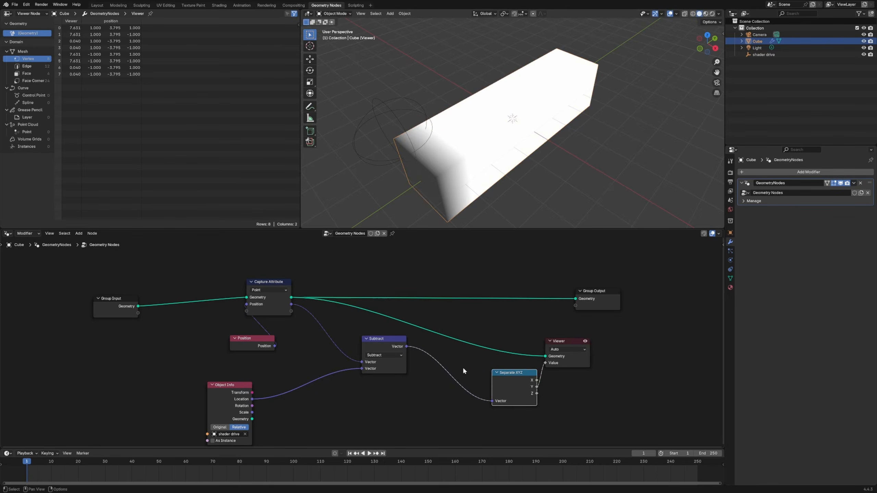
left_click_drag(401, 341, 383, 363)
left_click_drag(533, 372, 488, 368)
left_click_drag(558, 339, 561, 354)
Step: Move the shader drive empty to about the middle of the box's length and reactivate the cube's Viewer preview
middle_click_drag(541, 153, 507, 154)
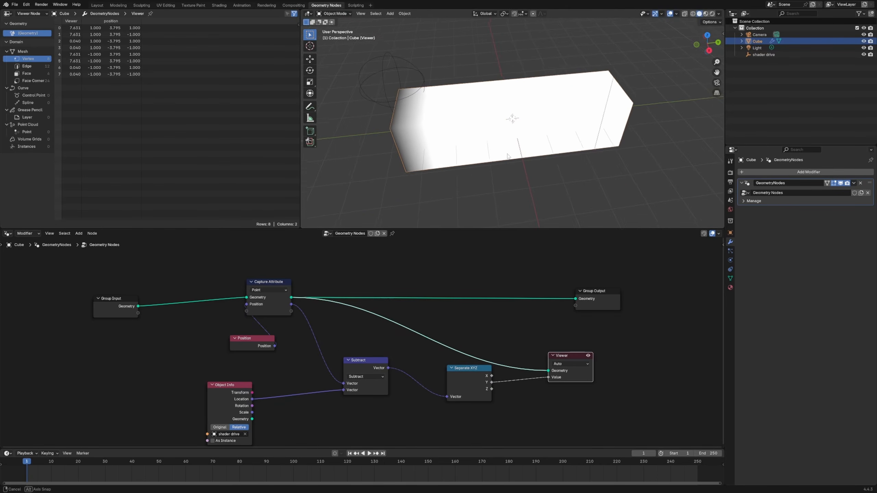
left_click(403, 70)
key("g")
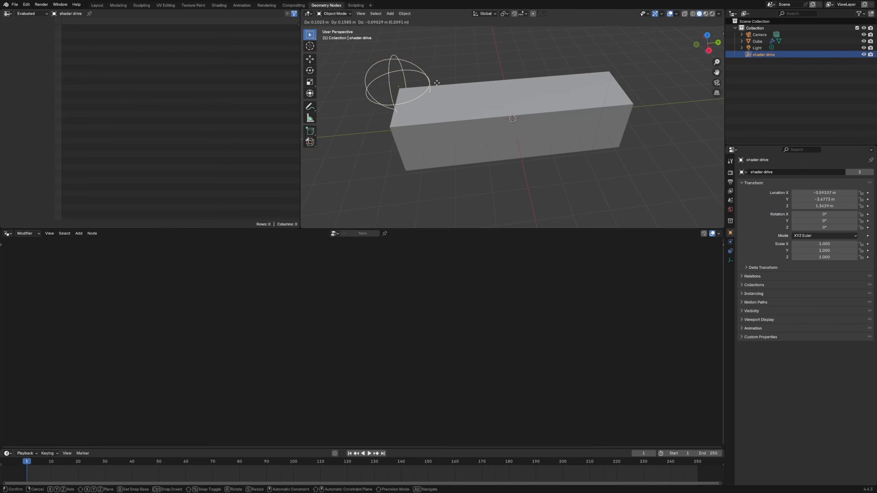
left_click(549, 73)
left_click(576, 94)
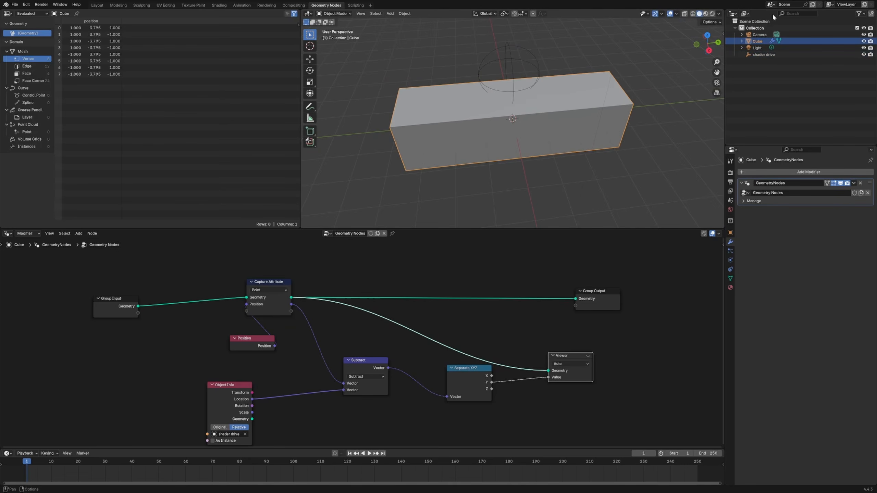
left_click(588, 355)
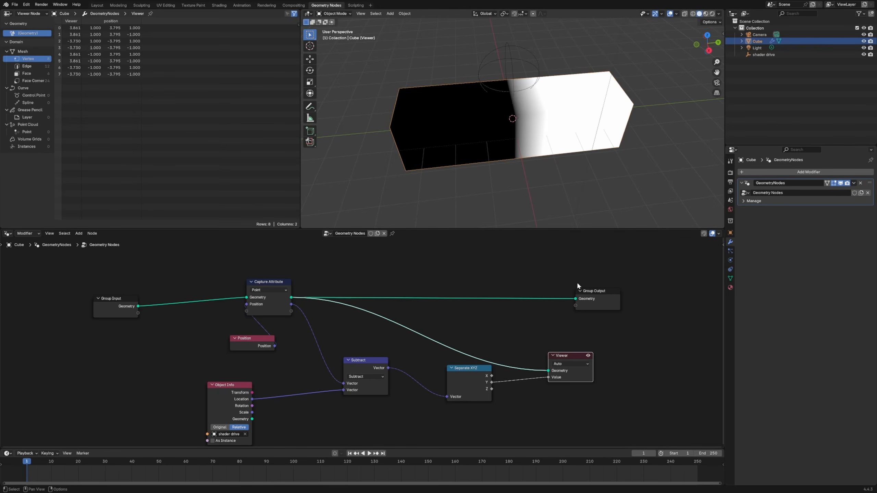
Step: Raise the Capture Attribute node and move Group Output farther along to free space on the geometry link
left_click_drag(274, 283, 261, 271)
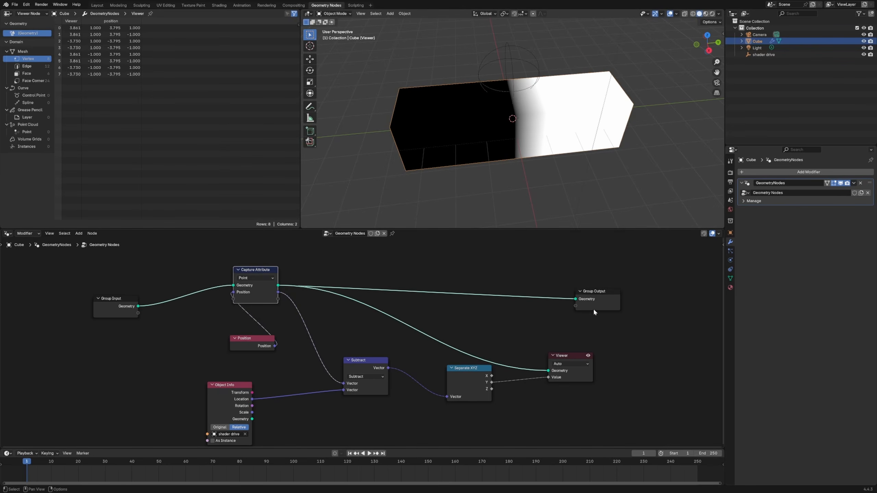
left_click_drag(594, 309, 631, 296)
middle_click_drag(408, 338, 144, 276)
left_click_drag(299, 295, 314, 287)
scroll(238, 273, "down", 3)
middle_click_drag(237, 274, 238, 315)
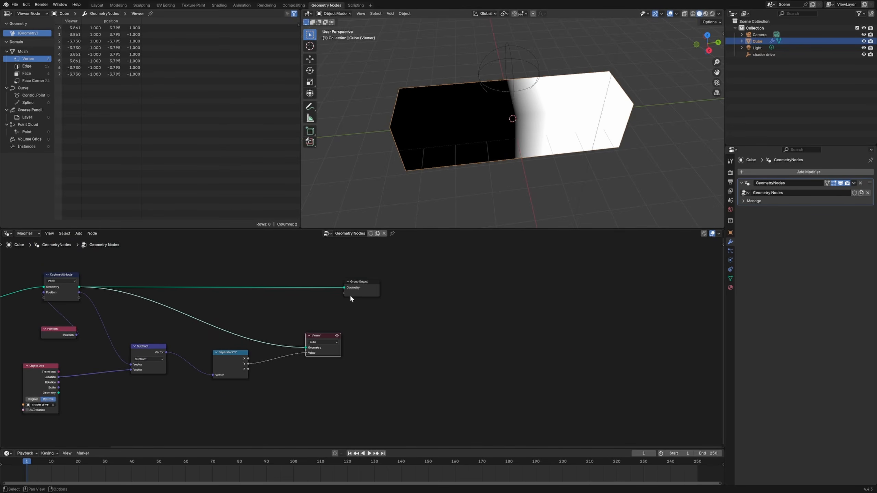
left_click_drag(351, 295, 419, 285)
Step: Move Group Output farther along and insert a Store Named Attribute node on the geometry link from Capture Attribute
left_click(351, 311)
key("shift+a")
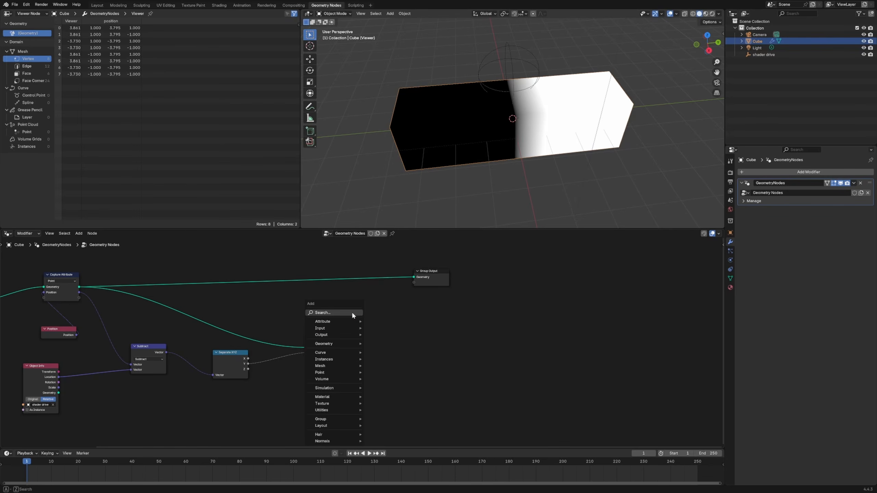
type("c")
key("BackSpace")
type("store")
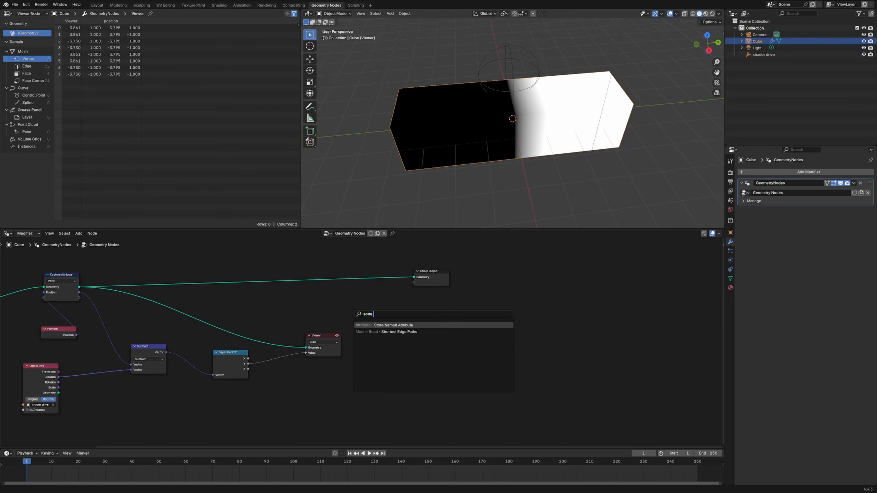
type(" nam")
key("Return")
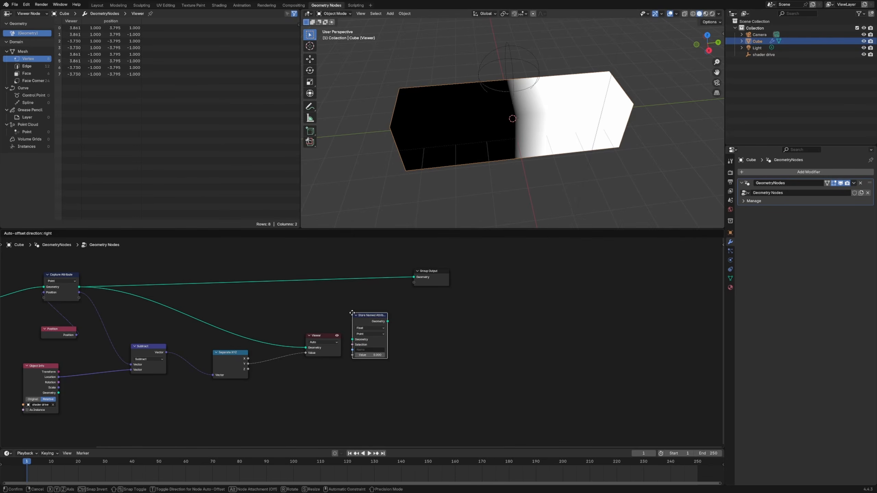
left_click(230, 271)
Step: Feed the Y output of Separate XYZ into the Value of Store Named Attribute and delete the Viewer node
middle_click_drag(302, 317, 373, 318)
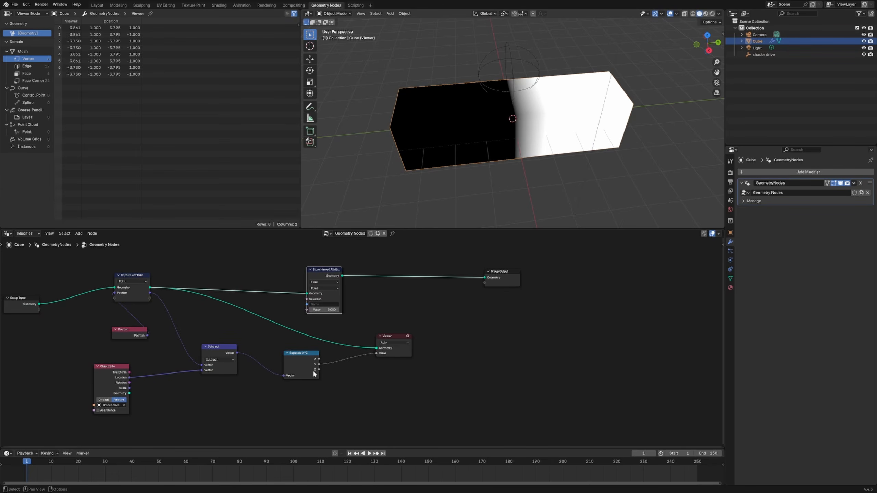
left_click_drag(314, 372, 305, 310)
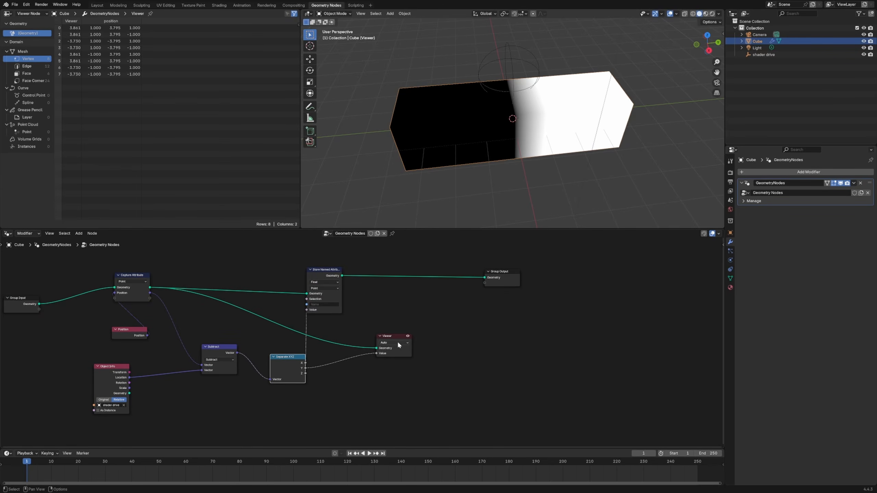
left_click(393, 334)
key("x")
left_click(321, 282)
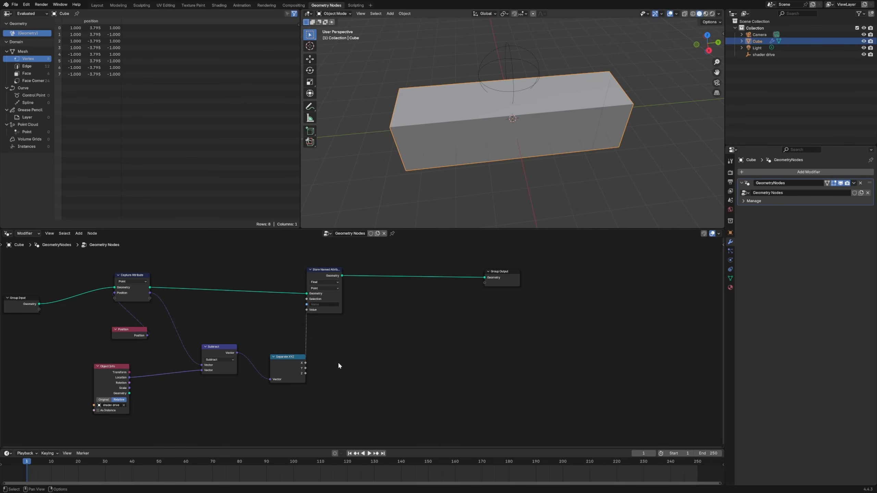
Step: Name the stored attribute "shader mask" and shift the Store Named Attribute node clear of Separate XYZ
scroll(338, 365, "up", 2)
left_click(334, 326)
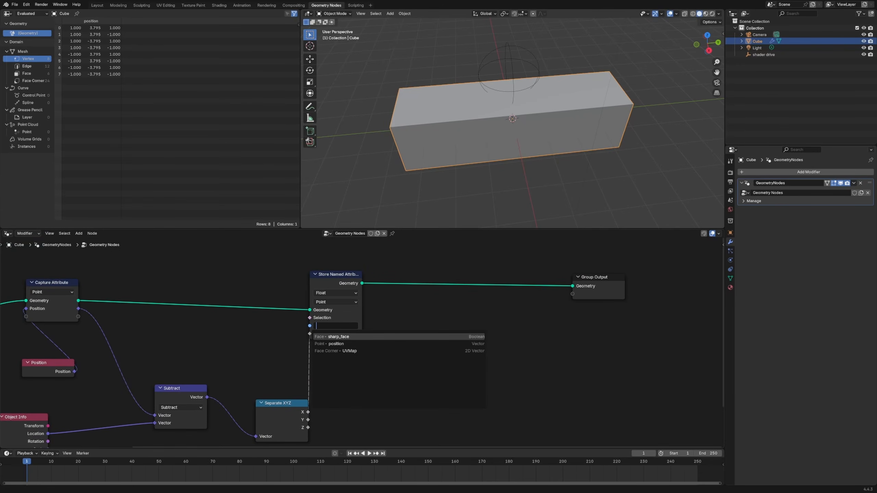
type("shader ma")
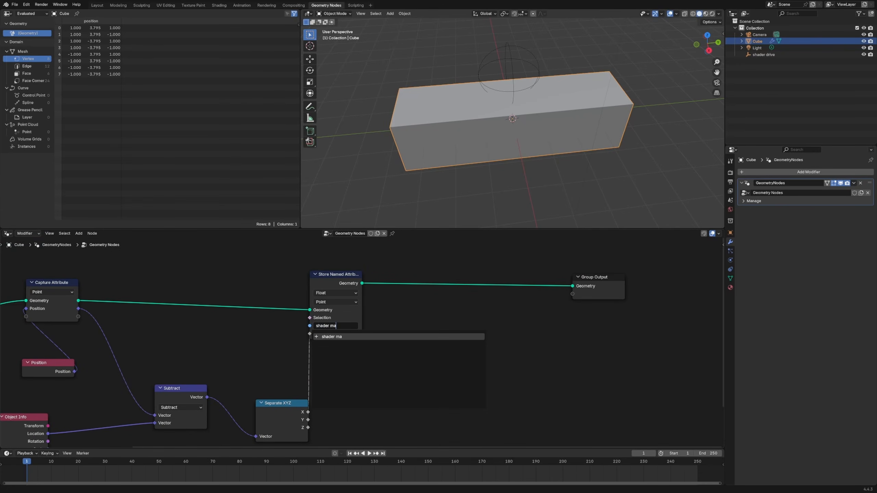
type("sk")
key("Return")
left_click_drag(355, 276, 381, 280)
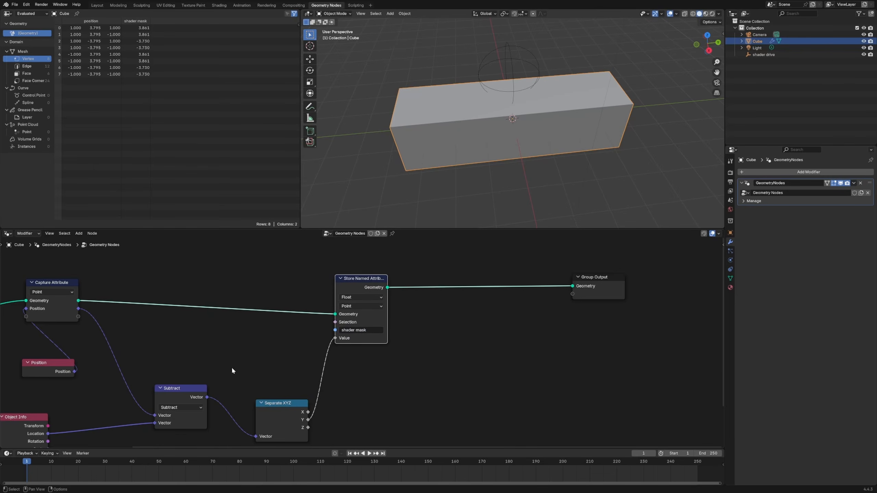
Step: Space out the Subtract, Separate XYZ and Store Named Attribute nodes
middle_click_drag(232, 369, 357, 351)
left_click_drag(322, 374, 331, 377)
left_click_drag(413, 392, 409, 376)
left_click_drag(497, 261, 546, 256)
Step: Preview the Separate XYZ Y output on the Capture Attribute geometry in a Viewer and make room after Subtract
left_click(398, 387, "ctrl+shift")
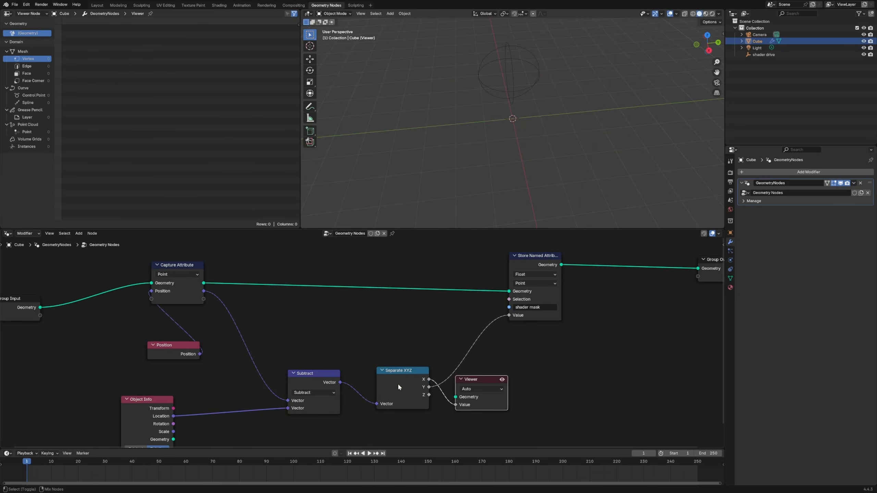
left_click(398, 385, "ctrl+shift")
left_click(192, 289, "ctrl+shift")
left_click_drag(387, 401, 482, 412)
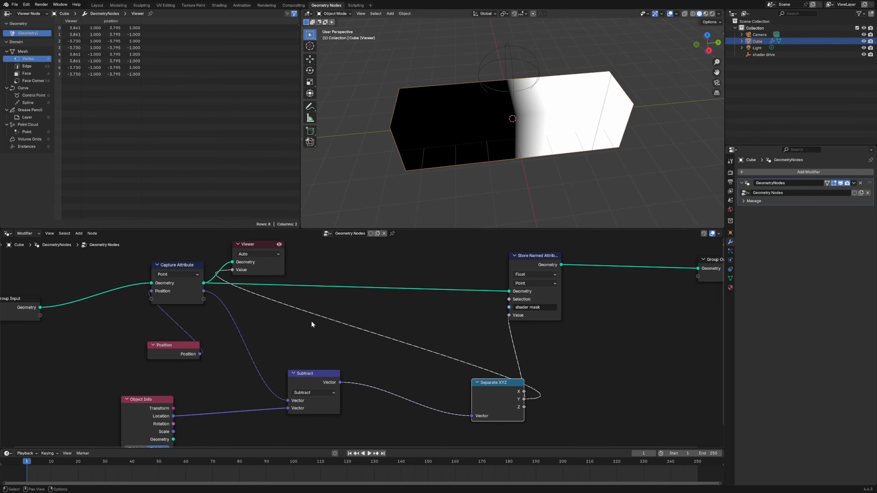
left_click_drag(265, 269, 618, 341)
Step: Insert a Vector Math node set to Add between Subtract and Separate XYZ
left_click(403, 372)
key("shift+a")
mouse_move(401, 374)
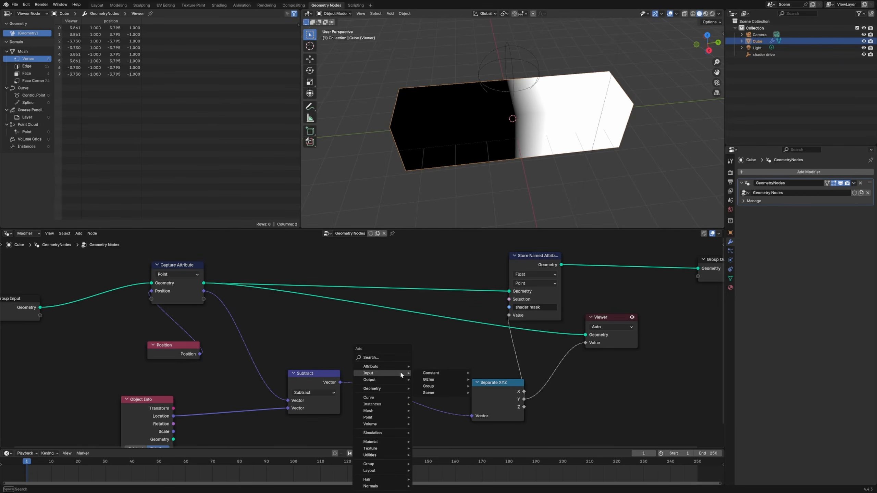
type("vector m")
key("Return")
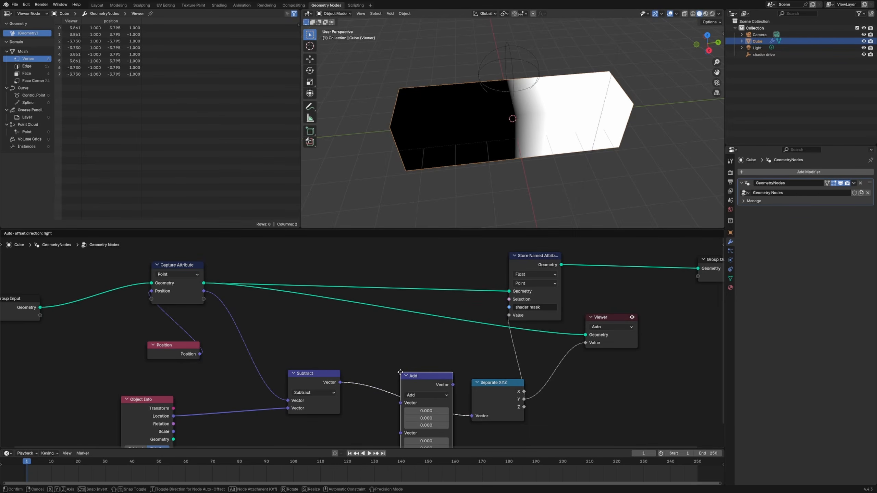
left_click(395, 368)
Step: Add a Noise Texture node and connect its Color output to the second vector of the Add node
middle_click_drag(395, 370, 366, 311)
key("shift+a")
type("nois")
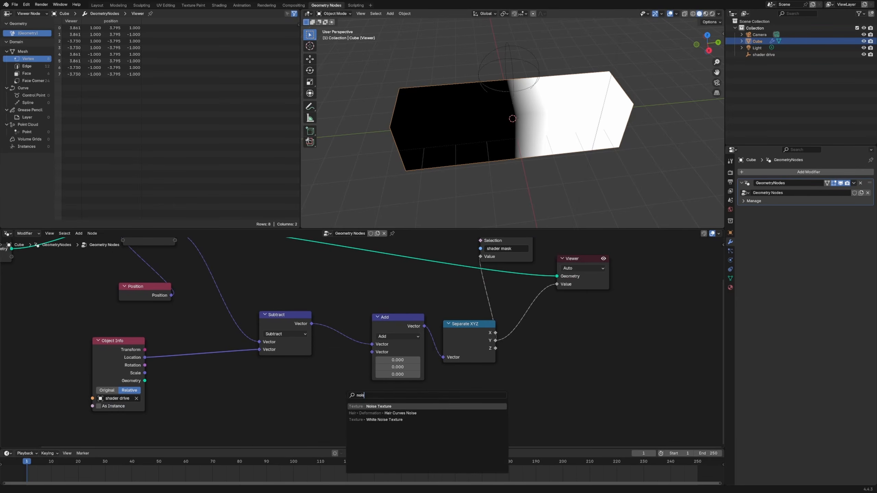
key("Return")
left_click(328, 401)
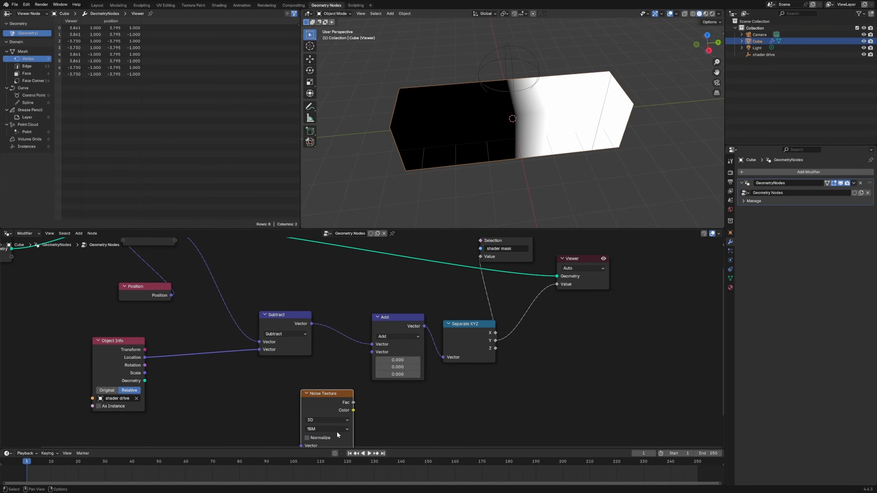
left_click_drag(353, 402, 371, 351)
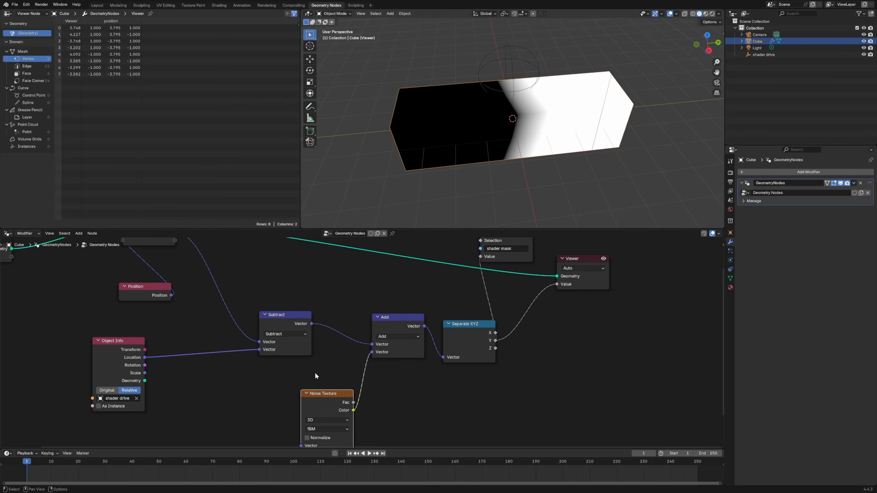
Step: Insert a Subdivide Mesh node between Group Input and Capture Attribute with Level 5
key("Home")
key("shift+a")
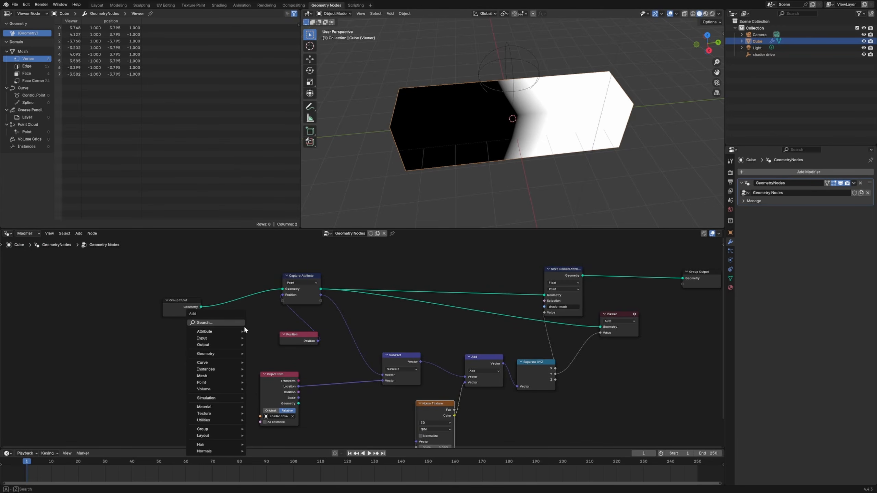
type("subd")
key("Return")
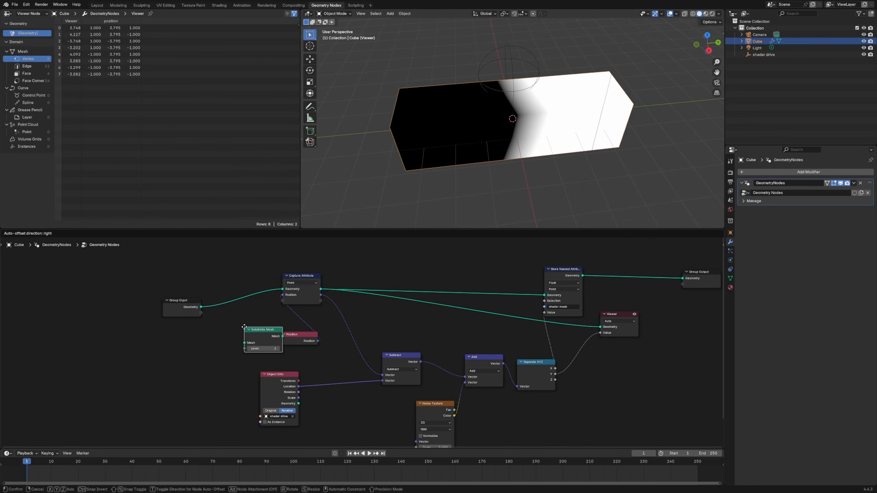
left_click(248, 304)
left_click(247, 310)
type("5")
key("Return")
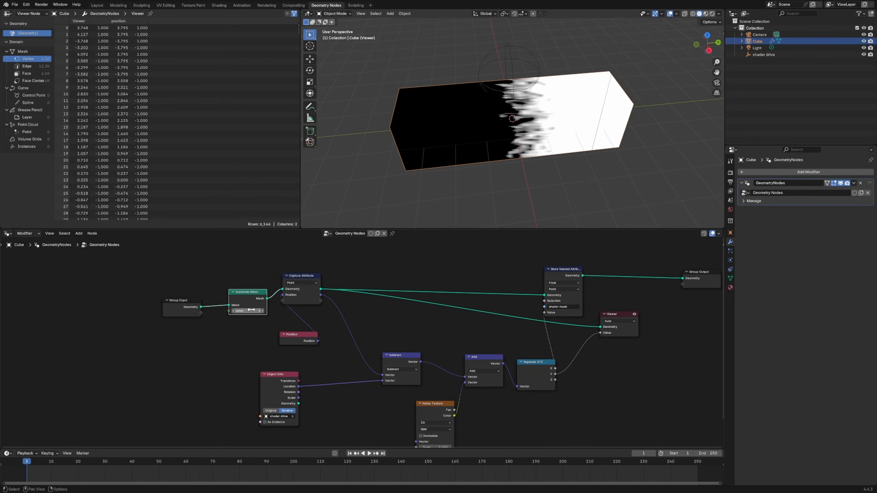
Step: Inspect the noisy gradient on the box and set the Noise Texture scale to 1
middle_click_drag(385, 331, 278, 317)
middle_click_drag(518, 145, 547, 111)
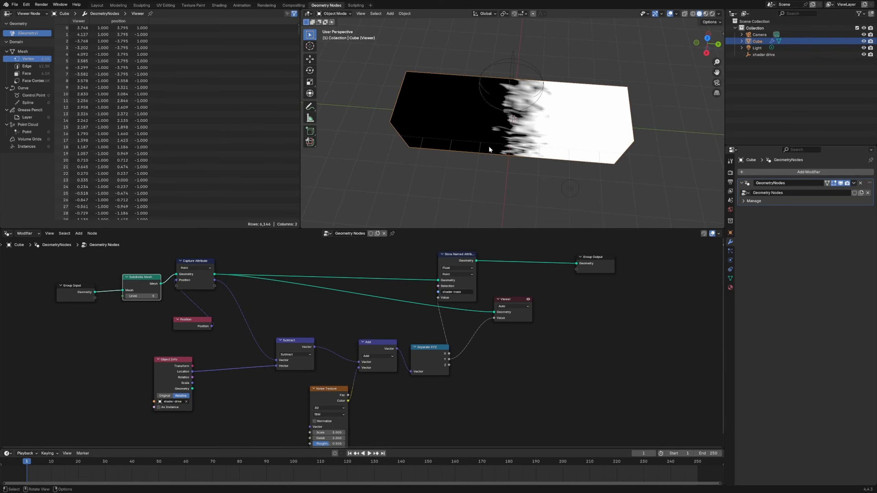
middle_click_drag(373, 412, 364, 373)
scroll(368, 410, "up", 3)
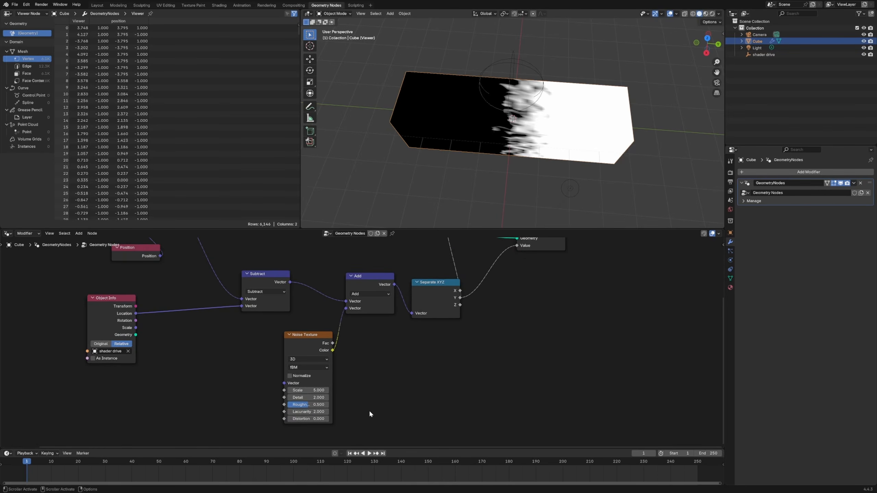
middle_click_drag(346, 405, 377, 356)
left_click(335, 341)
type("1")
key("Return")
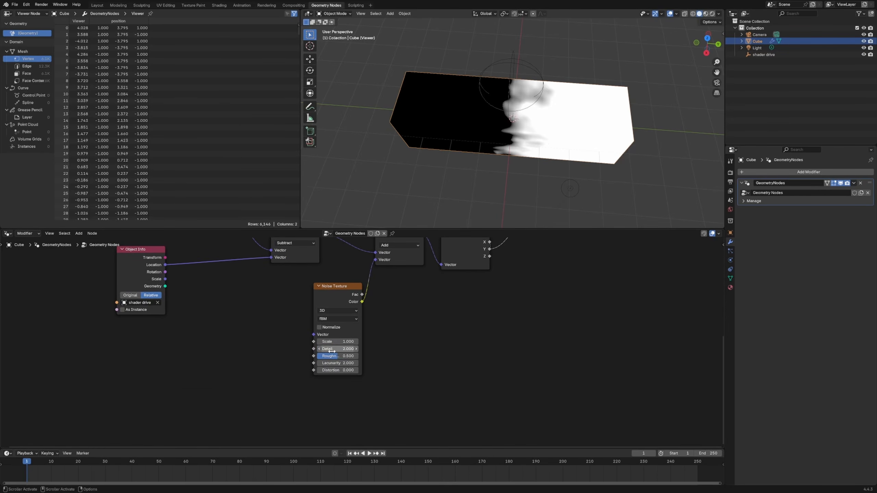
Step: Move the Noise Texture away from the Add node, switch it to 4D and set W to about 4.8
left_click_drag(356, 298, 333, 298)
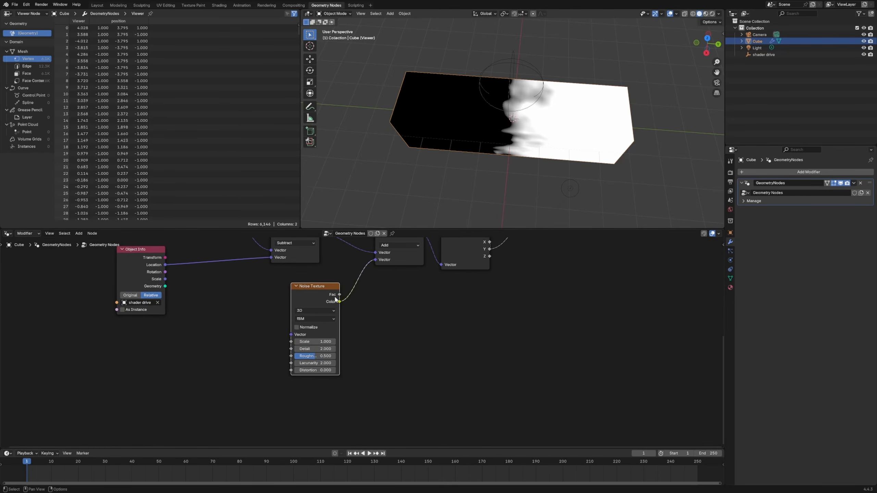
key("alt+a")
left_click(299, 311)
left_click(306, 348)
left_click_drag(308, 341, 341, 341)
scroll(431, 304, "down", 1)
middle_click_drag(430, 306, 360, 362)
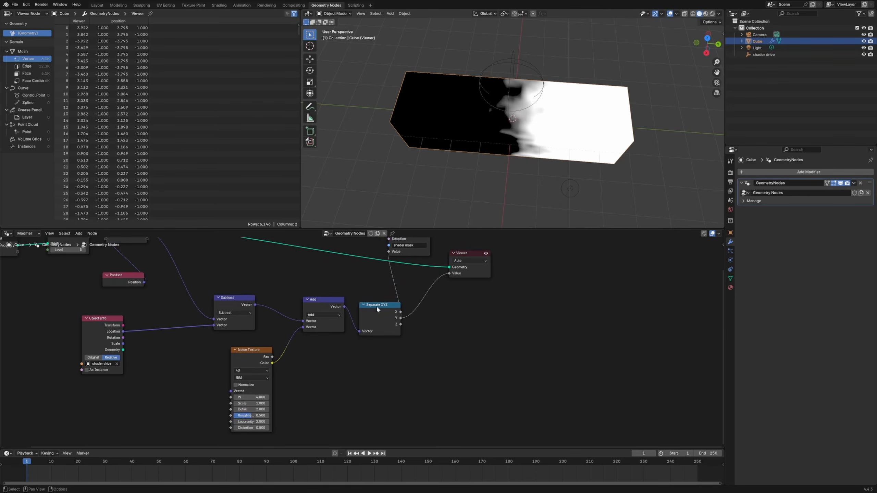
Step: Move the Viewer aside, check the Store Named Attribute geometry with it and delete the Viewer node
left_click_drag(484, 274, 540, 285)
middle_click_drag(451, 287, 382, 352)
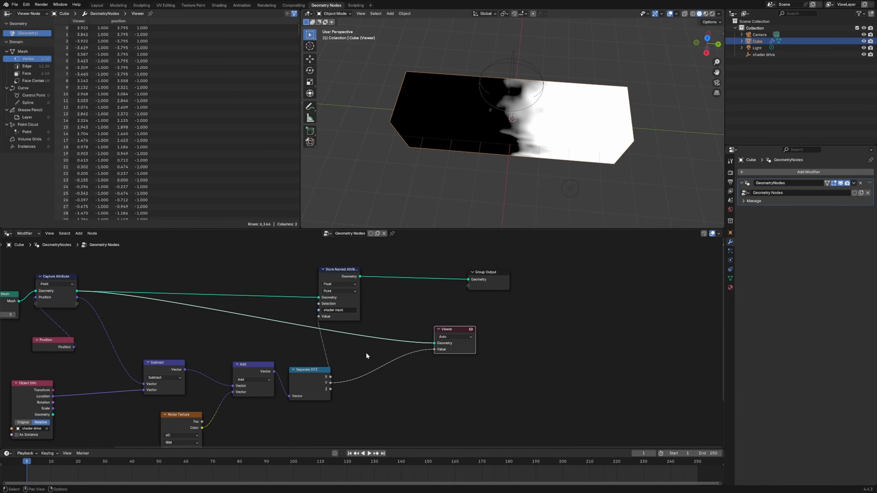
key("x")
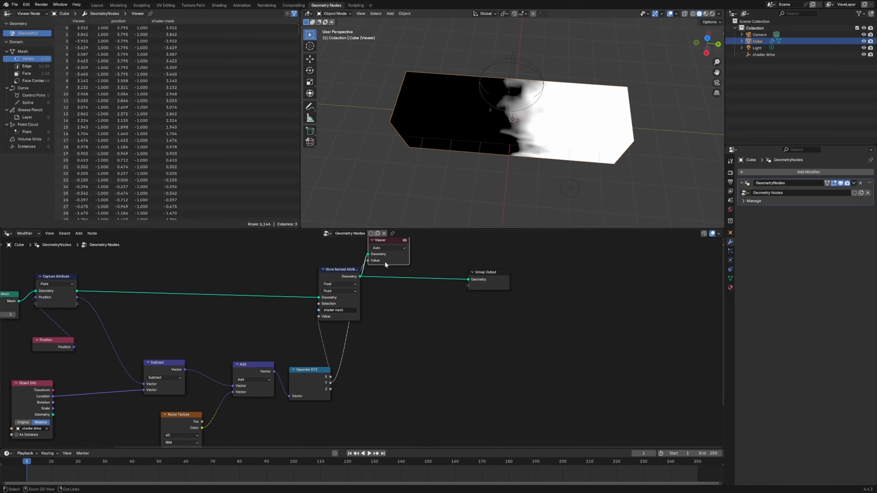
Step: Insert a Set Material node between Store Named Attribute and Group Output and assign it the material named Material
left_click_drag(501, 286, 531, 292)
key("shift+a")
type("set mat")
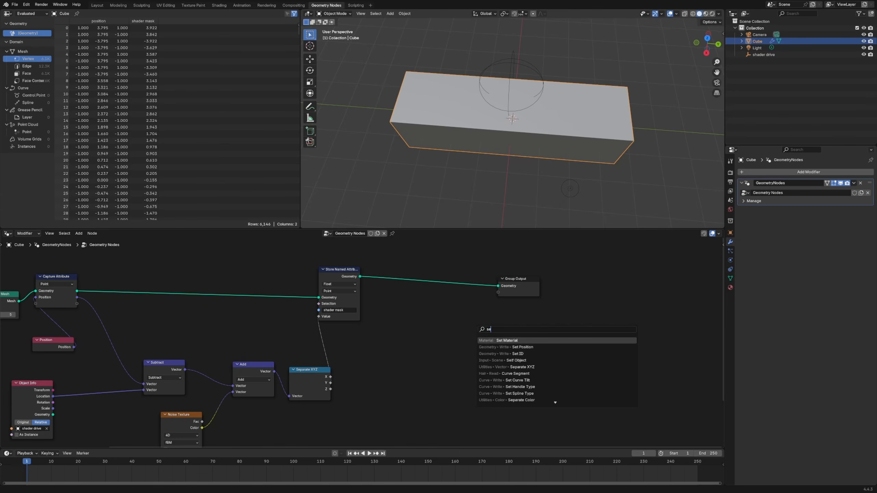
key("Return")
left_click(395, 249)
left_click(420, 278)
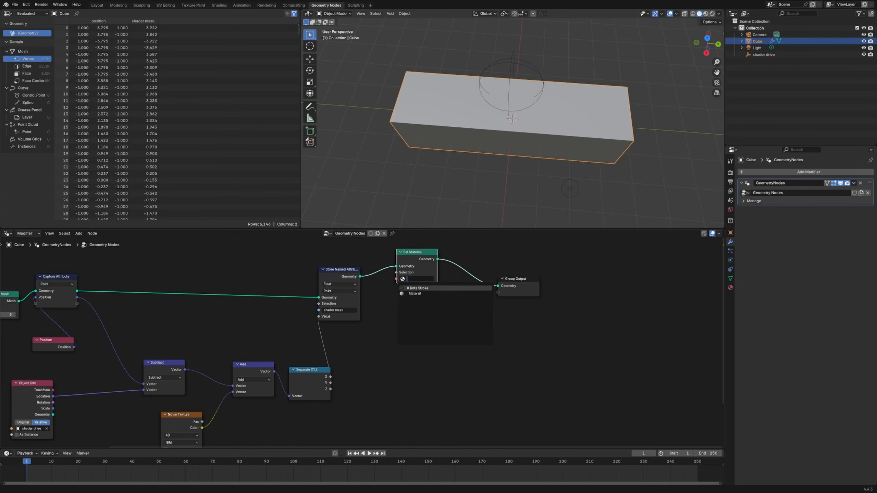
left_click(485, 294)
left_click_drag(521, 288, 531, 304)
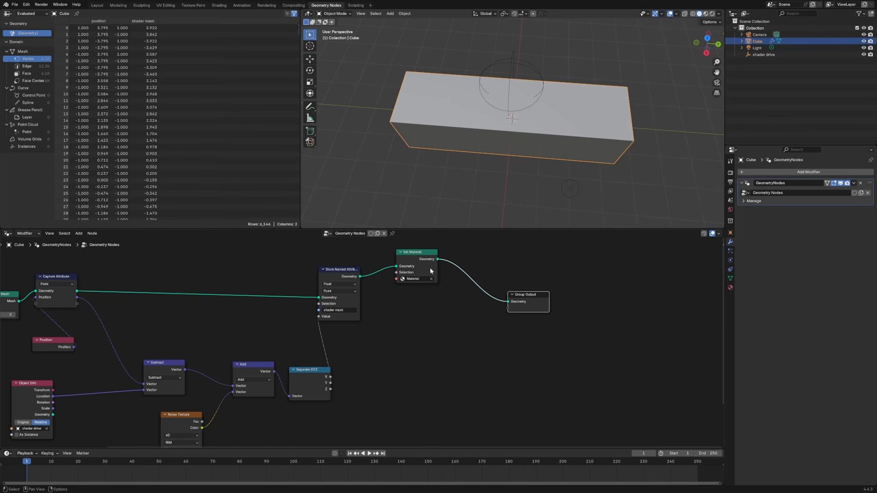
Step: In the Shading workspace, add an Attribute node to the cube's material that reads "shader mask"
left_click(219, 5)
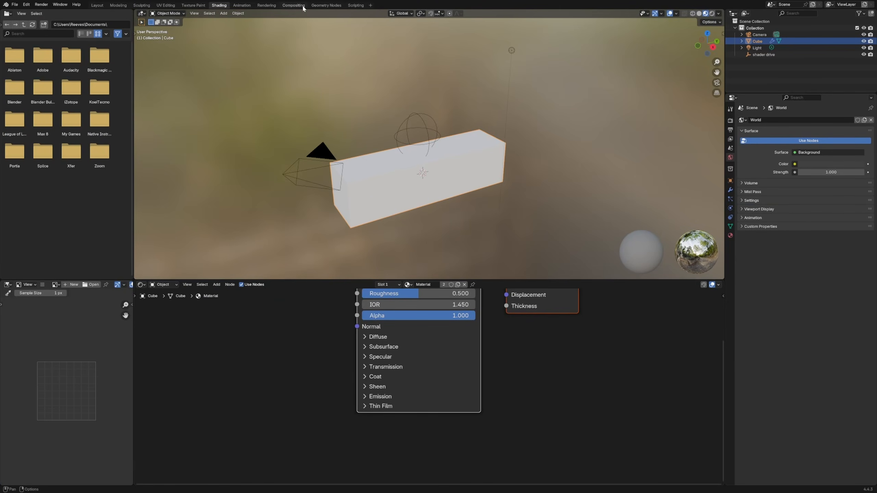
left_click(326, 5)
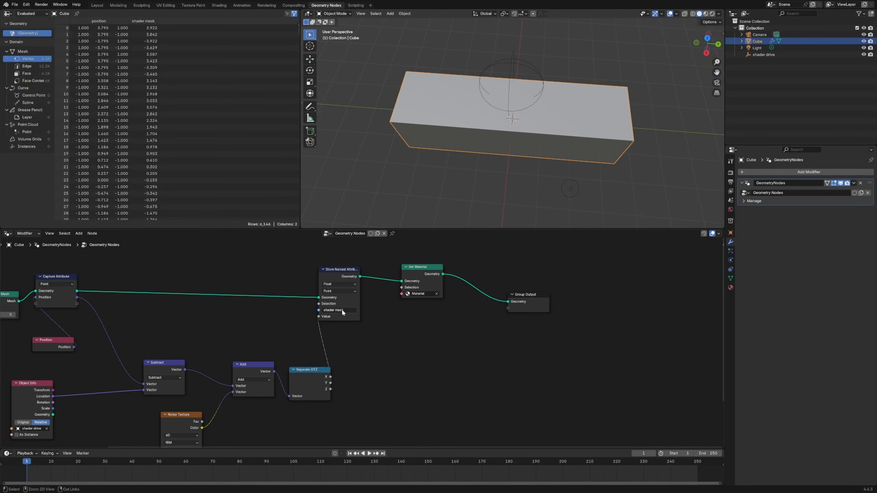
left_click(219, 6)
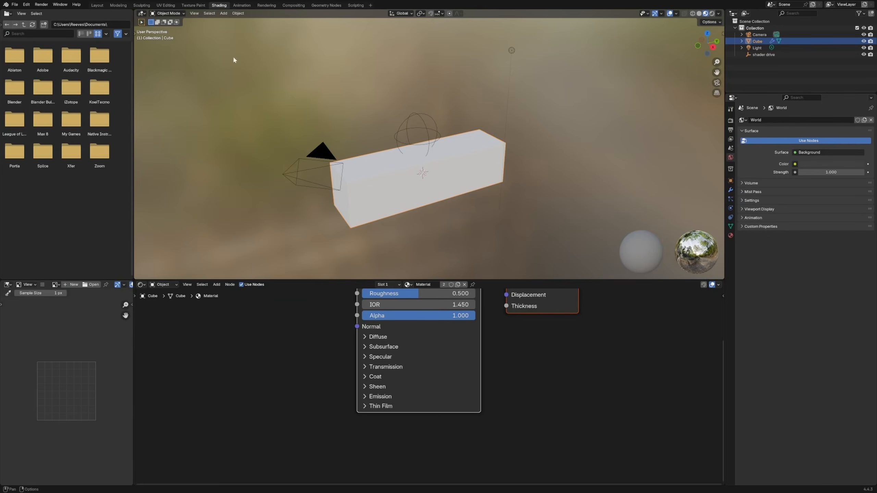
key("shift+a")
type("att")
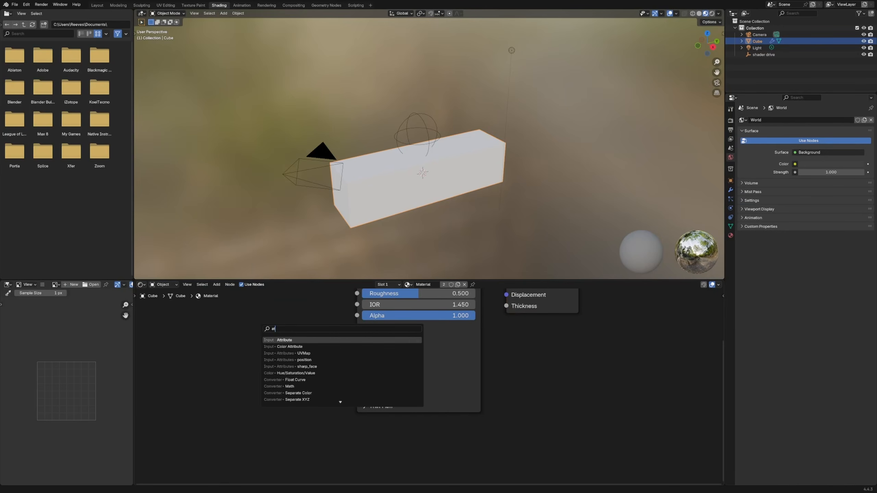
key("Return")
left_click(255, 327)
type("shader mask")
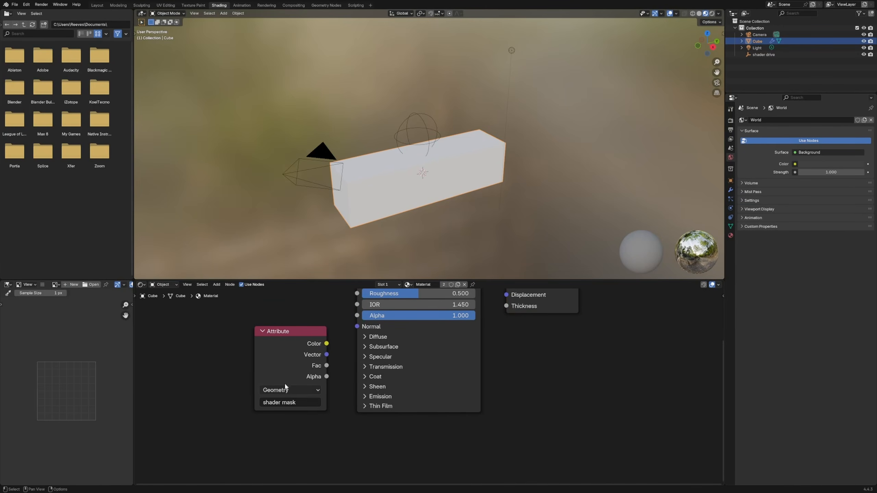
Step: Move the Attribute node away from the Principled shader and preview its Fac output on the cube
left_click_drag(300, 348, 176, 338)
left_click(173, 338, "ctrl+shift")
left_click(168, 341, "ctrl+shift")
left_click(168, 342, "ctrl+shift")
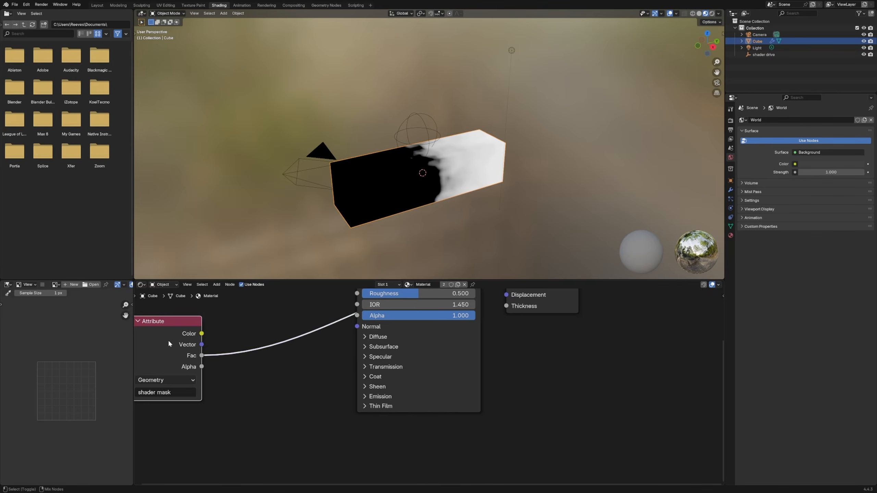
Step: Switch the Attribute preview to its Color output and move Material Output farther from the Principled BSDF
left_click(168, 341, "ctrl+shift")
left_click(169, 342, "ctrl+shift")
middle_click_drag(550, 371, 266, 437)
left_click_drag(259, 335, 438, 342)
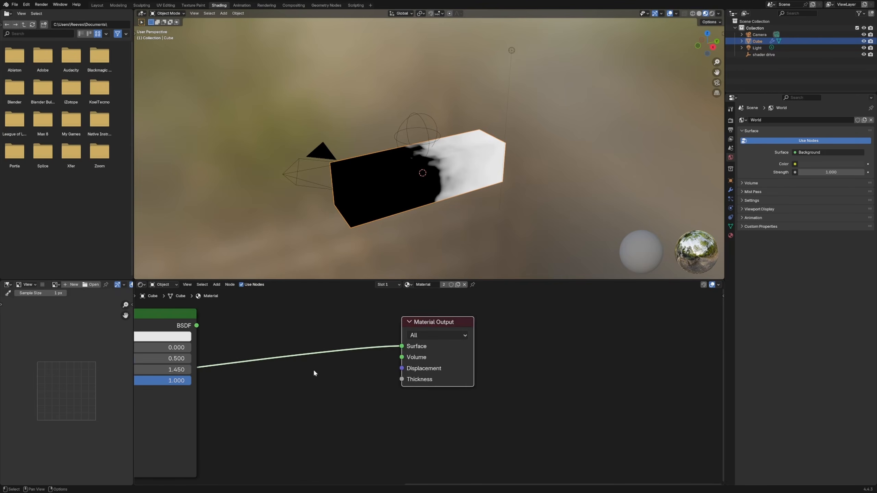
Step: Place the Principled BSDF below the preview link and spread it, Attribute and Material Output apart to free space between them
scroll(201, 354, "down", 4)
middle_click_drag(200, 355, 359, 362)
left_click_drag(318, 334, 313, 405)
middle_click_drag(349, 405, 204, 322)
scroll(347, 335, "down", 5)
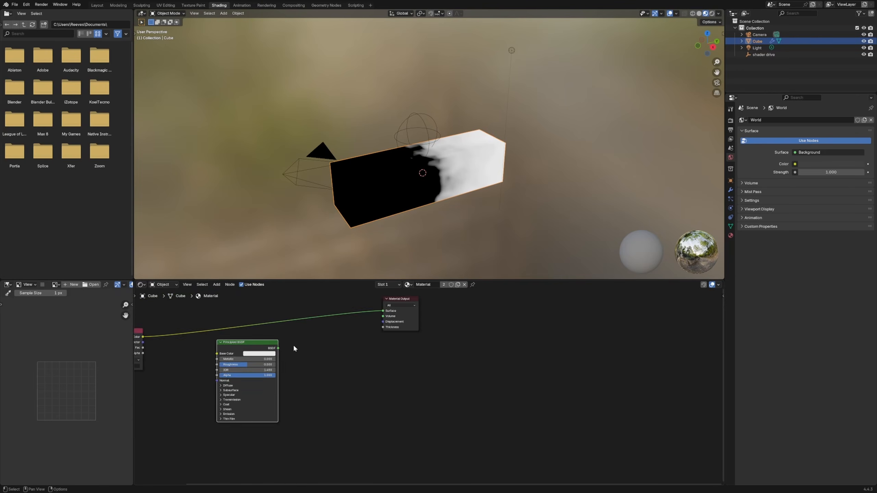
middle_click_drag(292, 348, 394, 369)
left_click_drag(217, 365, 186, 319)
left_click_drag(514, 334, 512, 331)
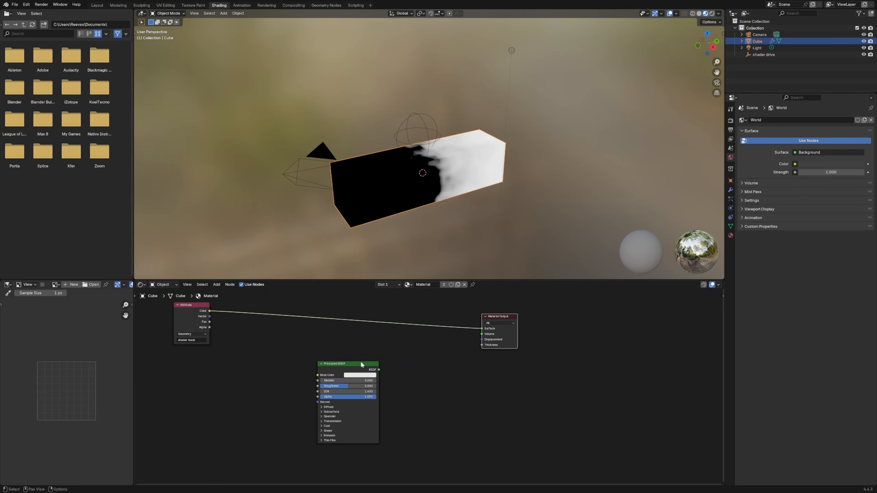
left_click_drag(350, 364, 299, 353)
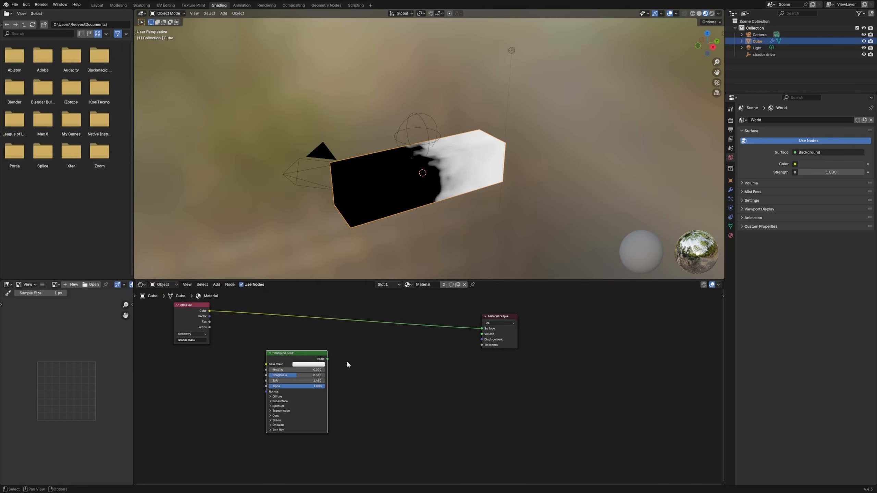
Step: Add a Glass BSDF node beside the Principled BSDF in the cube's material
key("shift+a")
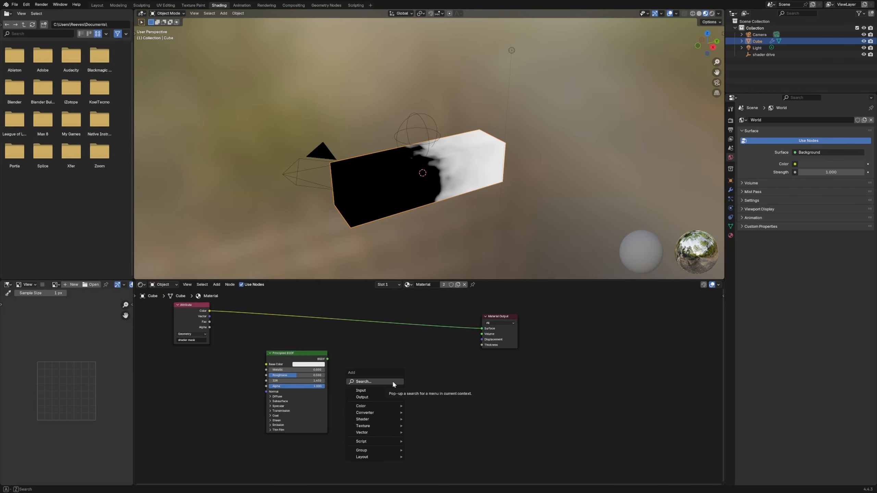
left_click(392, 381)
type("glass")
key("Return")
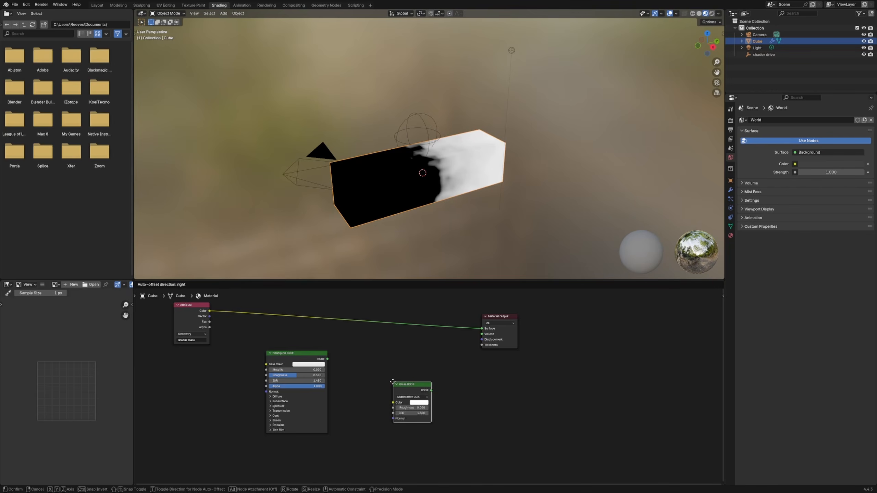
left_click(387, 378)
Step: Add a Mix Shader node between the Principled BSDF and Material Output, with the Glass BSDF moved below it
type("mix sh")
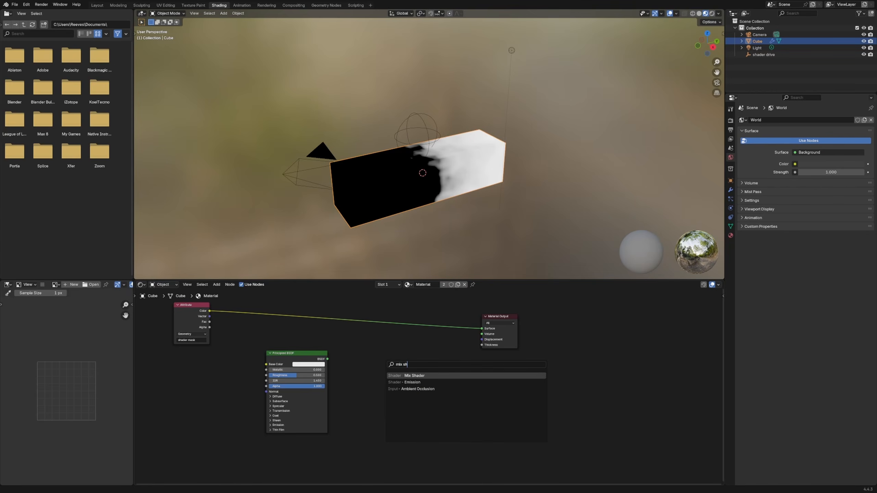
key("Return")
left_click(389, 336)
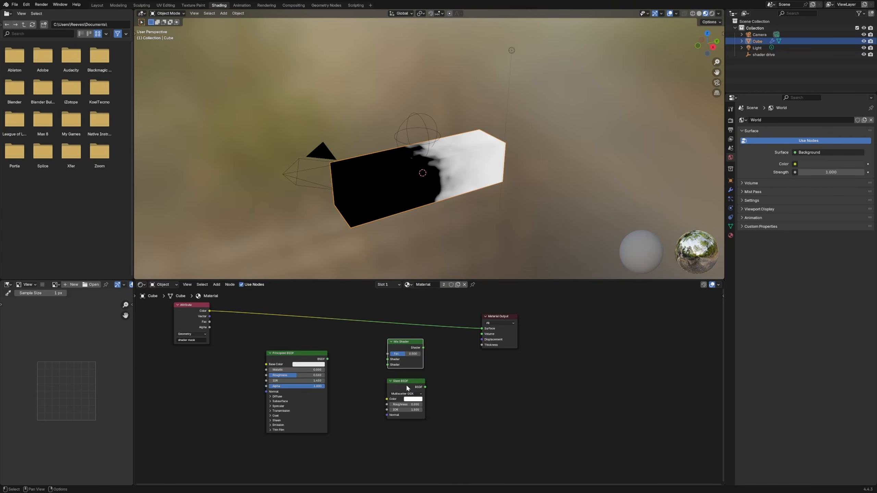
left_click_drag(401, 382, 377, 401)
Step: Mix Principled and Glass BSDF through the Mix Shader, using Attribute Color as Fac, and feed the result to the material's Surface
left_click_drag(327, 359, 387, 359)
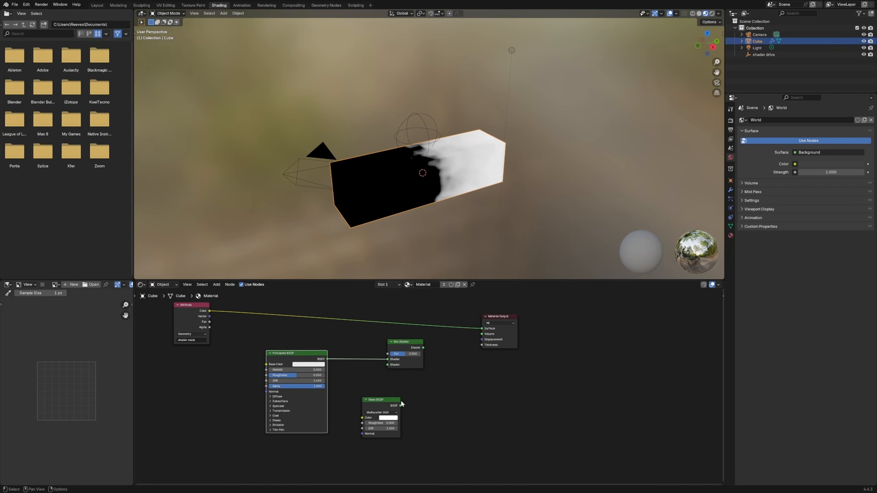
left_click_drag(400, 405, 388, 364)
mouse_move(210, 311)
left_mouse_down()
mouse_move(382, 343)
mouse_move(387, 353)
mouse_move(481, 328)
left_mouse_up()
left_click_drag(404, 342, 404, 314)
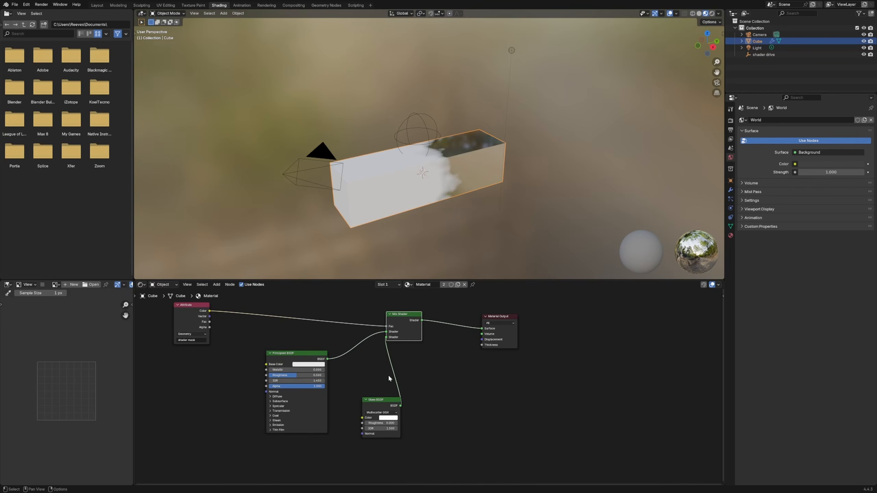
left_click_drag(378, 400, 395, 379)
left_click_drag(290, 353, 297, 355)
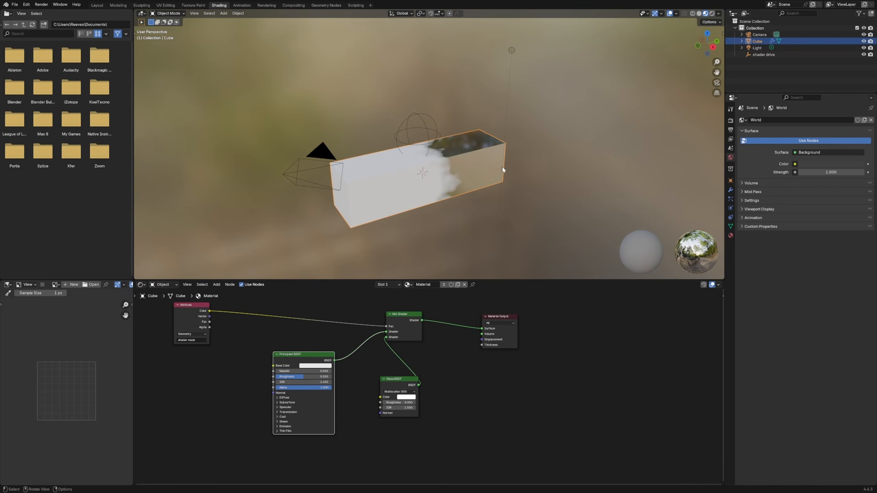
Step: Preview the Attribute mask on the cube, return to the Mix Shader output and inspect the blend between the two shaders
middle_click_drag(502, 169, 472, 196)
left_click(199, 312, "ctrl+shift")
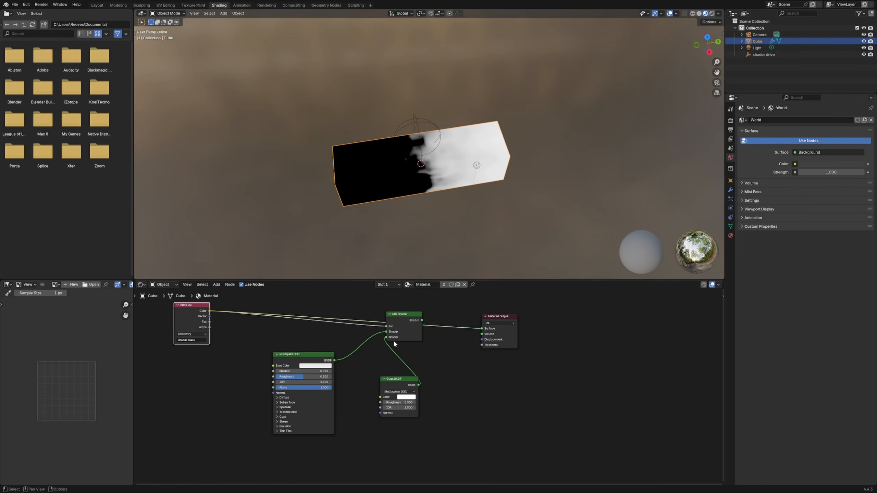
left_click_drag(319, 361, 312, 355)
left_click(406, 339, "ctrl+shift")
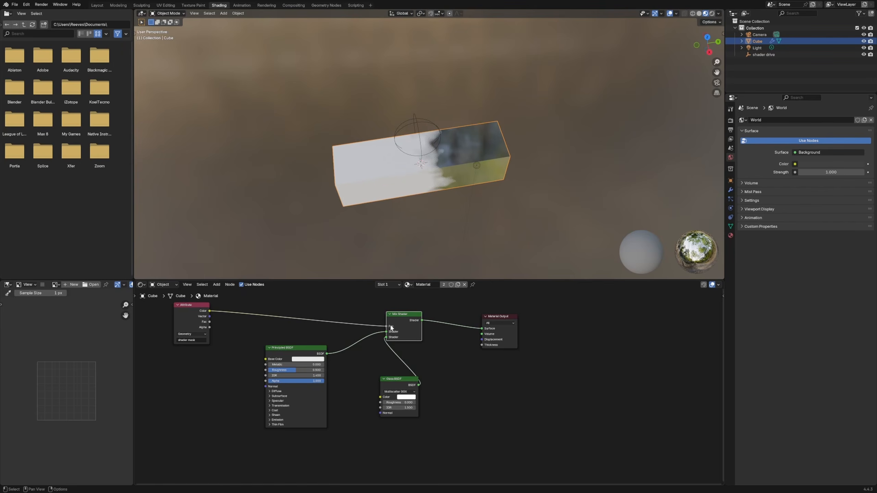
scroll(411, 337, "up", 4)
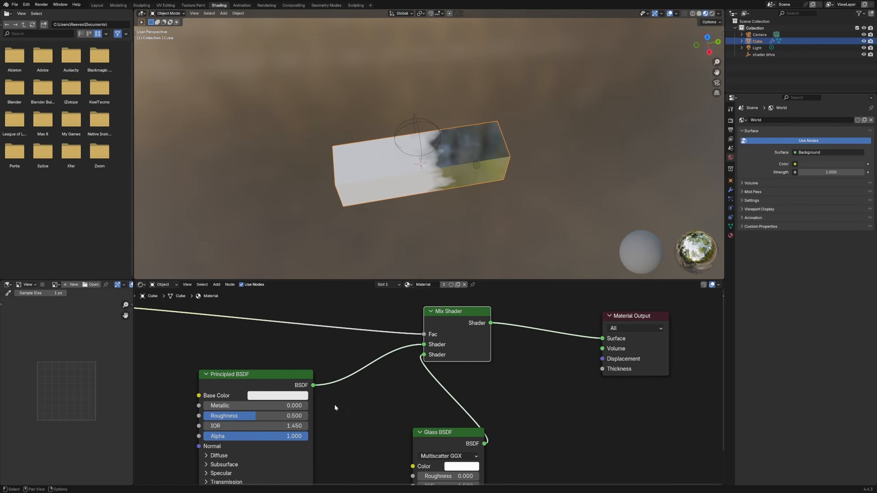
middle_click_drag(335, 407, 210, 411)
middle_click_drag(362, 191, 468, 198)
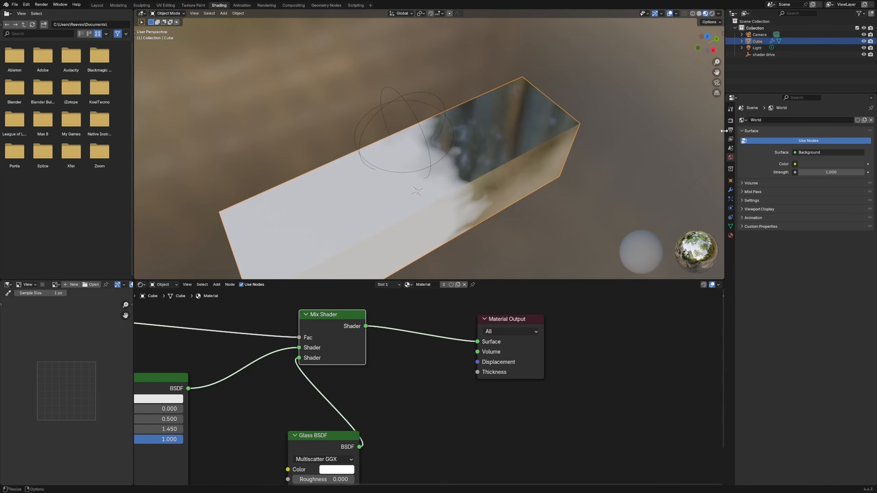
Step: In the material's surface settings, set displacement to Displacement and Bump and enable Raytraced Transmission and From Shadow
left_click(730, 121)
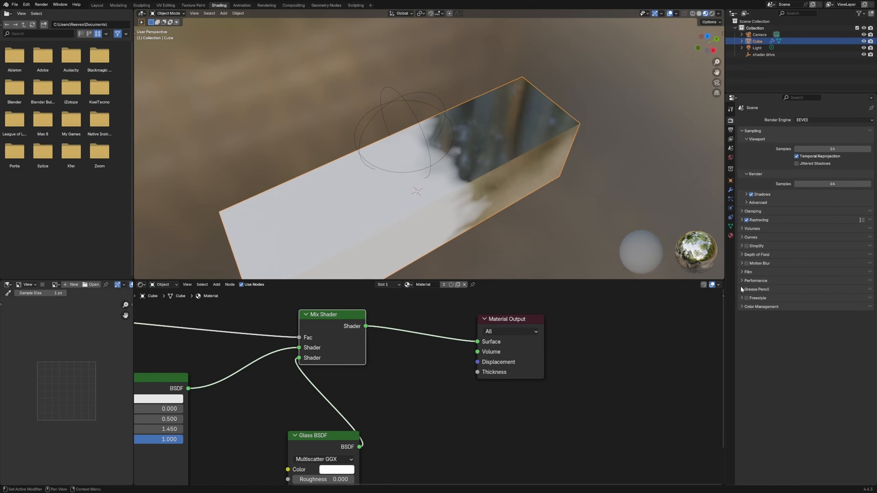
left_click(729, 236)
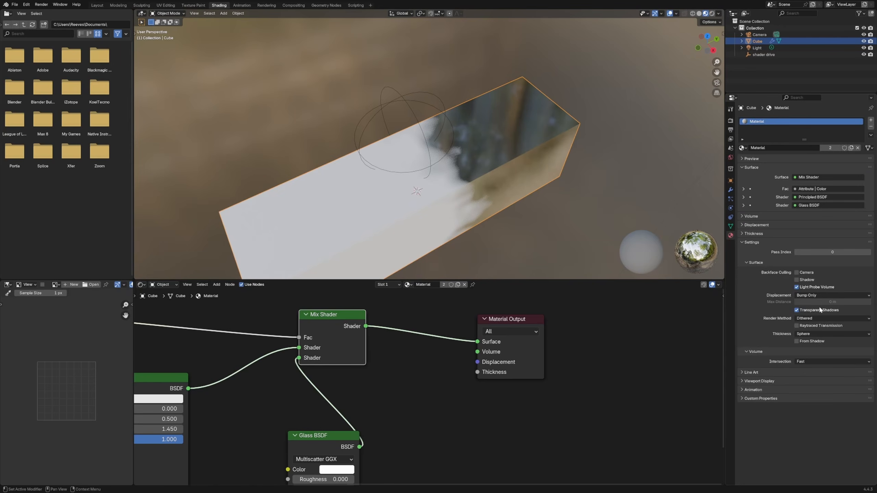
left_click(822, 296)
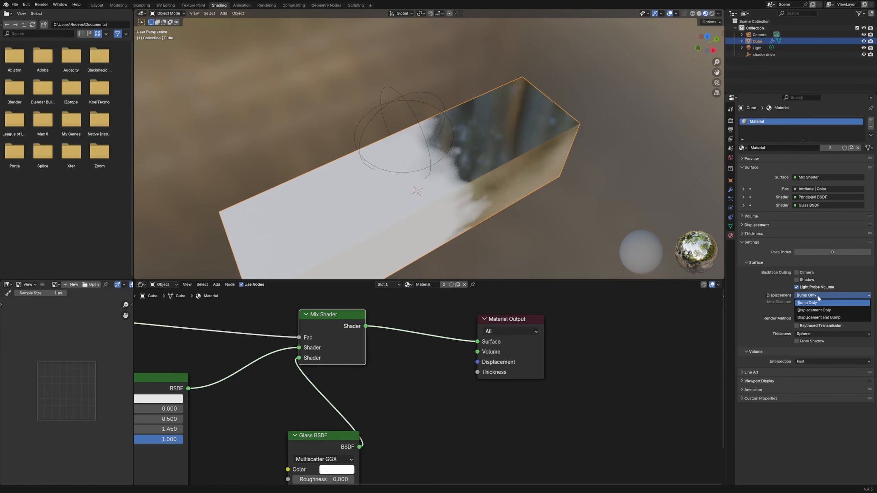
left_click(818, 318)
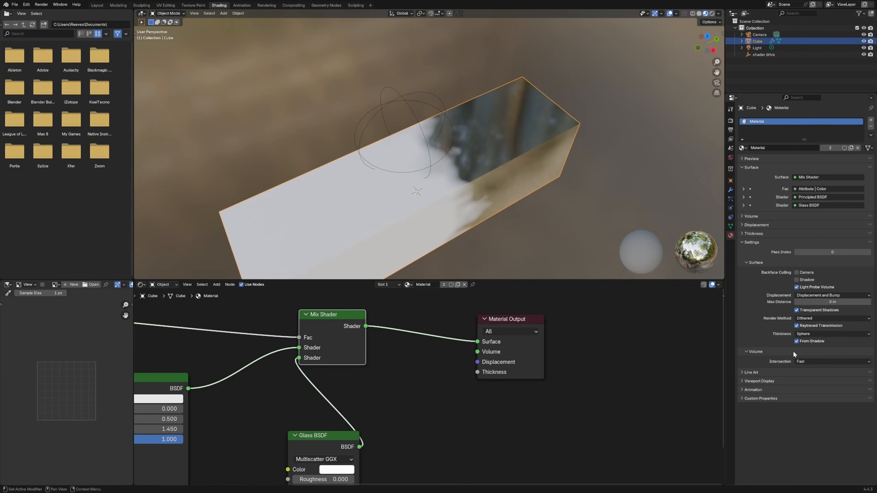
Step: Deselect the cube and show the whole scene in rendered viewport shading
left_click(562, 229)
middle_click_drag(568, 230, 547, 208)
scroll(544, 202, "down", 5)
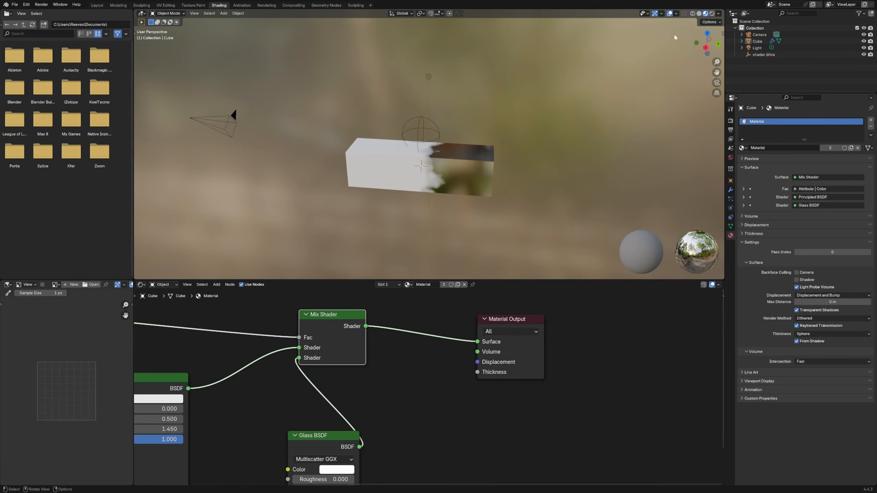
left_click(712, 13)
Step: Add a plane mesh and lower it beneath the cube to about Z -2.34 m
key("shift+a")
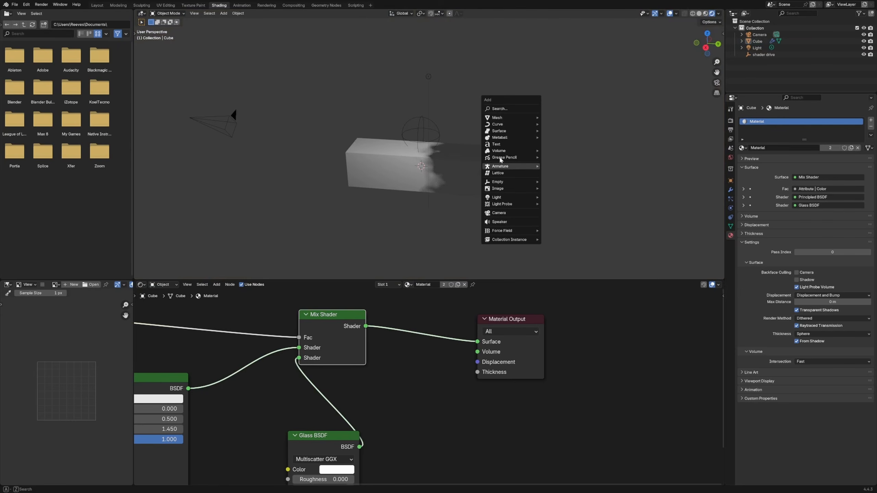
mouse_move(511, 117)
left_click(557, 119)
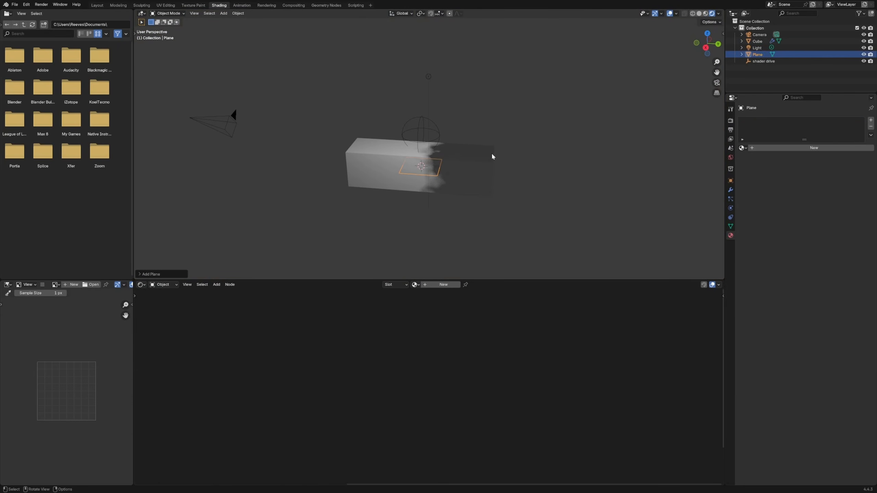
key("g")
key("z")
left_click(487, 190)
Step: Scale the plane by 10 to form a floor, leaving it deselected
type("s1")
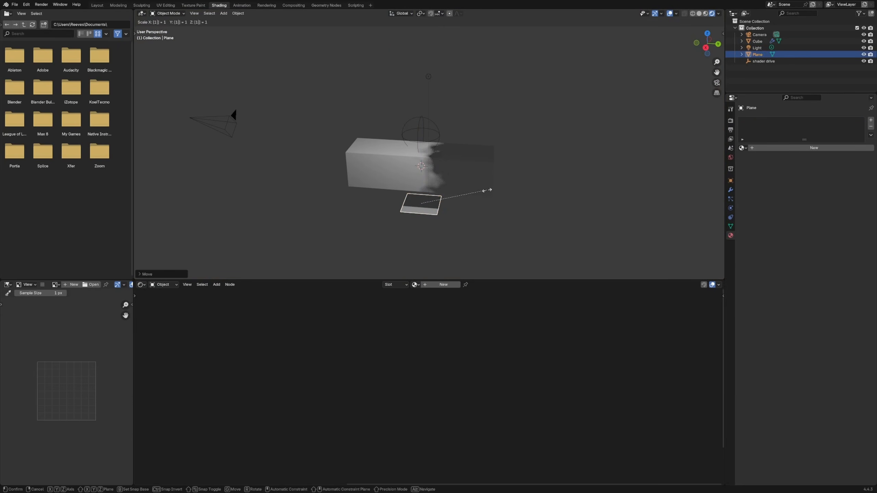
type("0")
left_click(487, 190)
left_click(569, 67)
Step: Check the floor and shadows from above, then show the scene in the Layout workspace with rendered shading
middle_click_drag(420, 147, 464, 189)
scroll(504, 162, "up", 4)
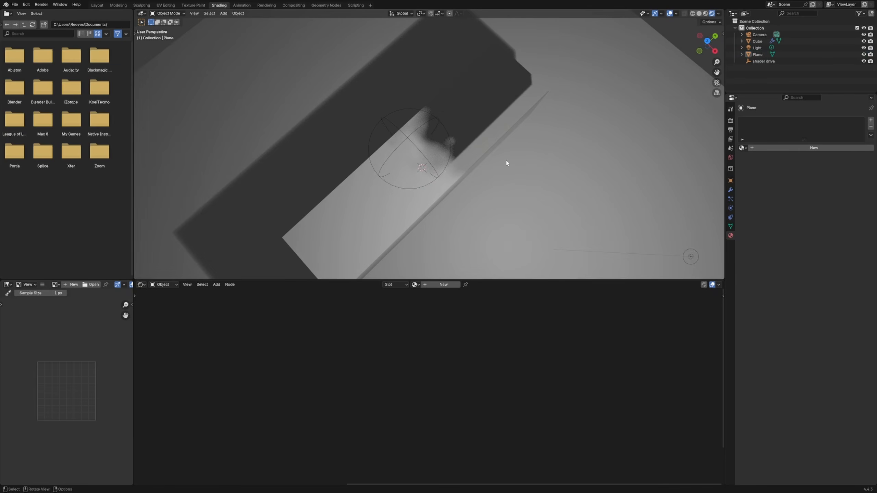
scroll(507, 163, "down", 3)
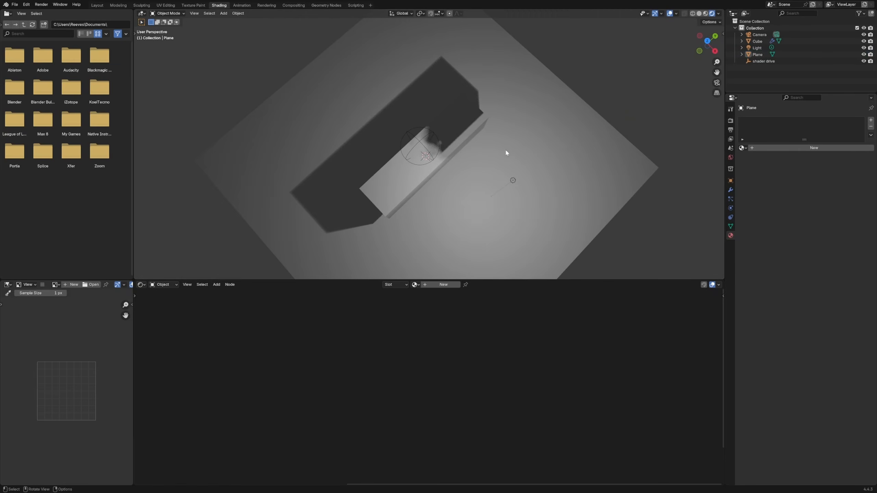
left_click(96, 6)
left_click(712, 13)
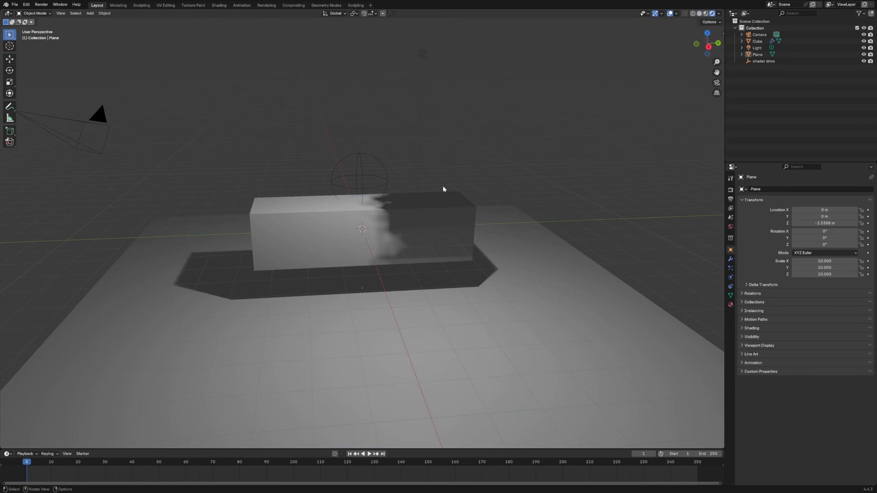
Step: Move the shader drive empty toward the opaque end of the cube, to about Y -2.4 m
middle_click_drag(442, 189, 438, 218)
left_click(359, 171)
left_click(414, 80)
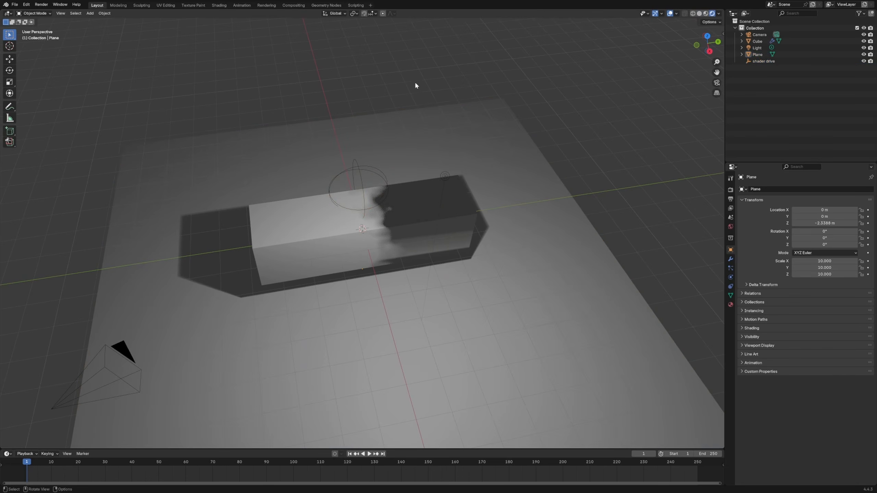
left_click(360, 166)
left_click(355, 171)
key("g")
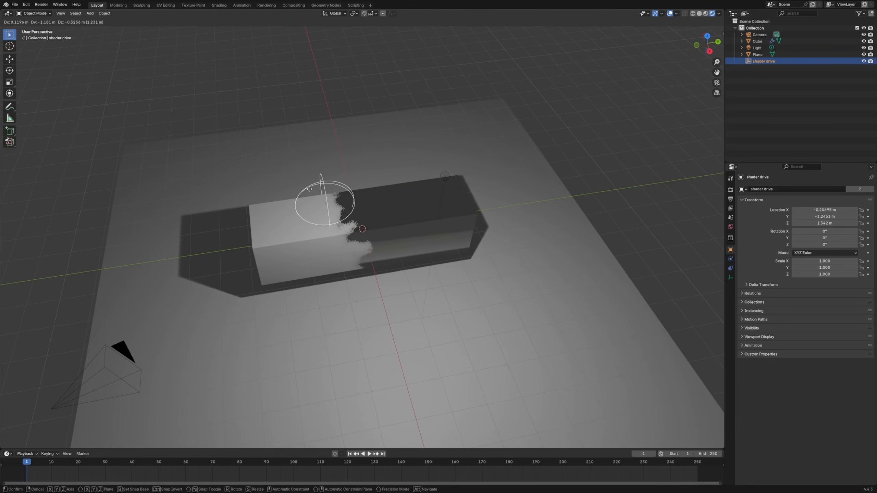
left_click(276, 196)
Step: Enlarge the timeline area and set the current frame to 1
scroll(341, 228, "down", 3)
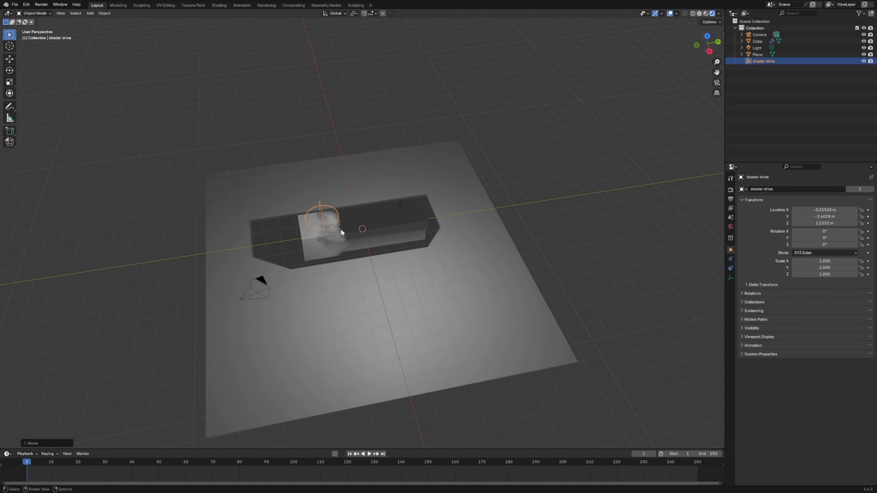
left_click_drag(386, 451, 383, 402)
left_click(26, 406)
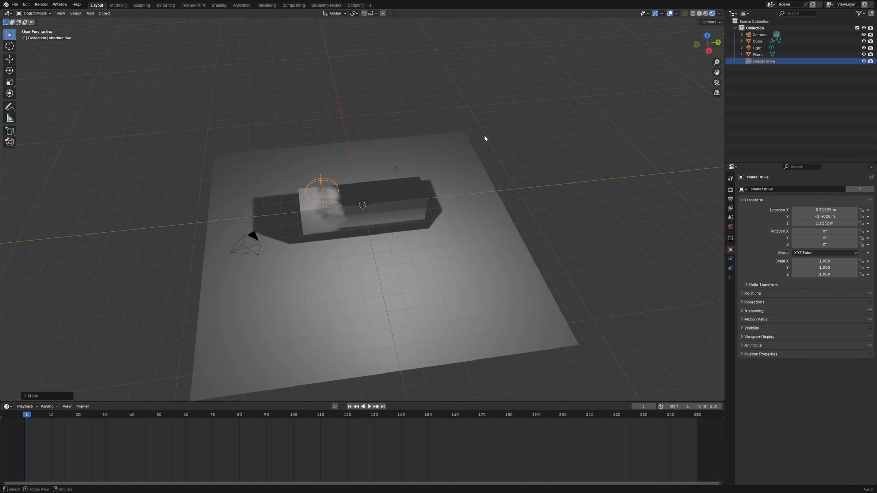
Step: Move the shader drive empty along Y past the cube's end to about -5.945 m and keyframe its location at frame 1
key("g")
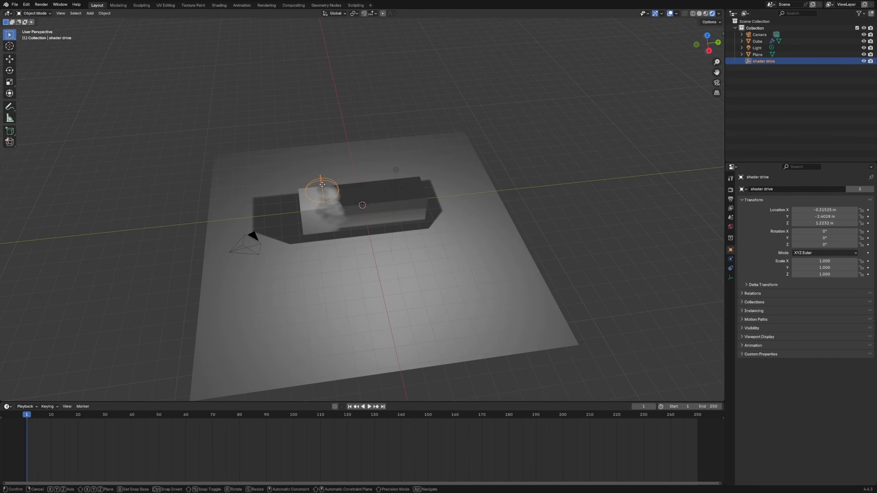
key("y")
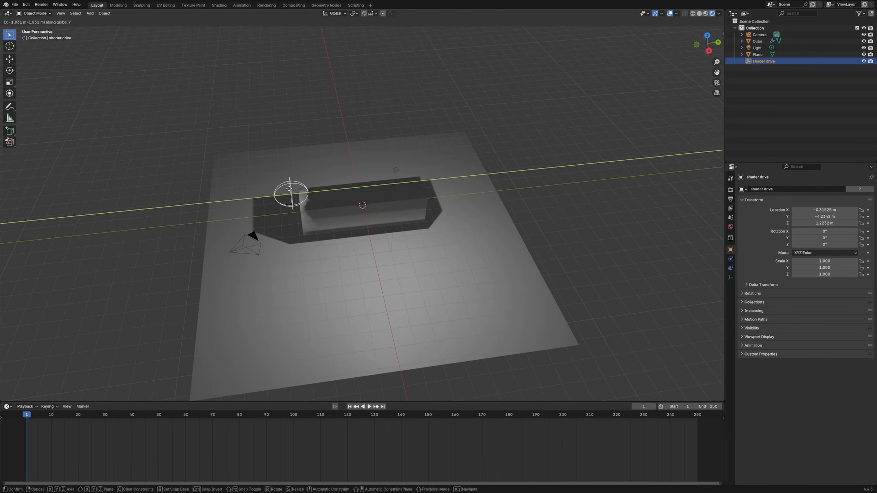
left_click(263, 194)
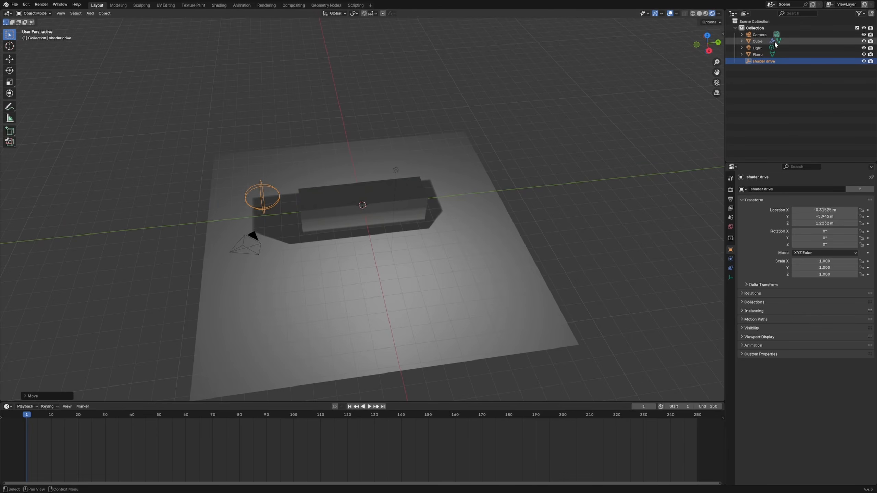
key("n")
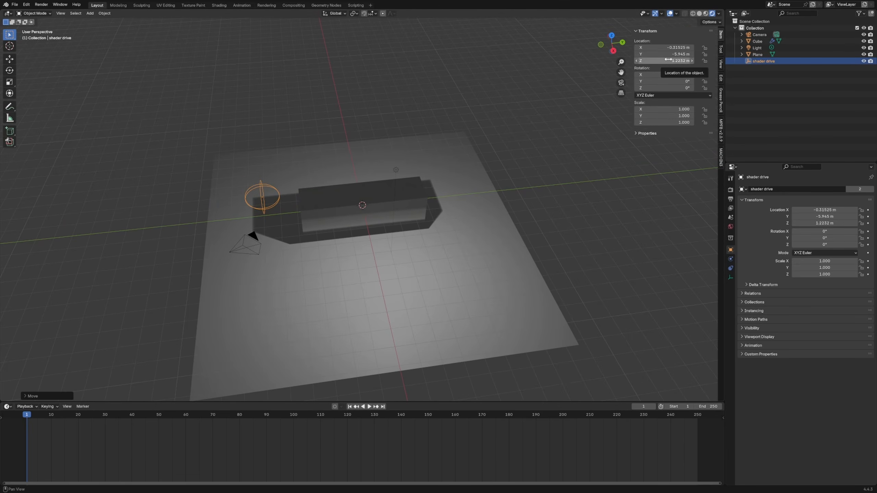
key("i")
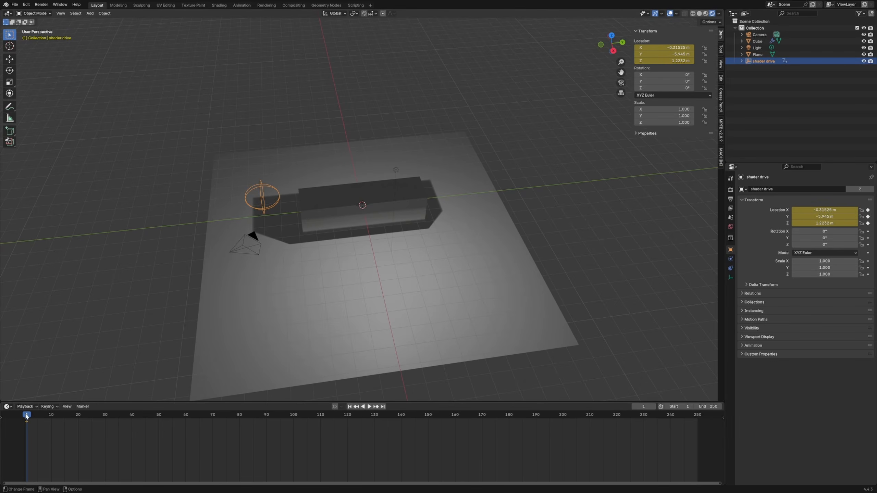
Step: Set the animation's end frame to 180
key("space")
left_click(247, 436)
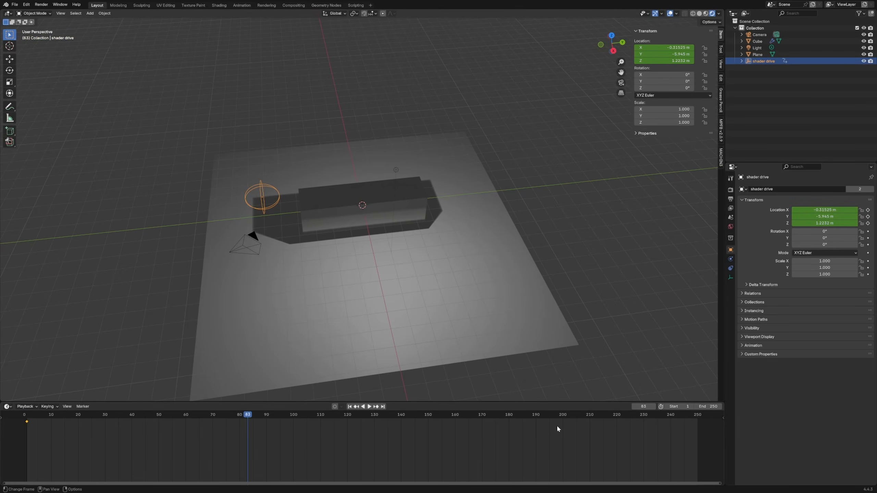
left_click(708, 406)
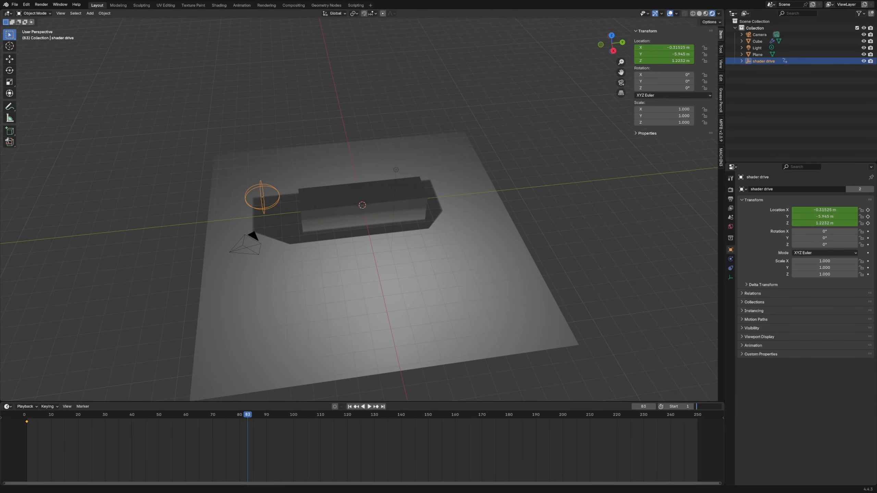
type("180")
key("Return")
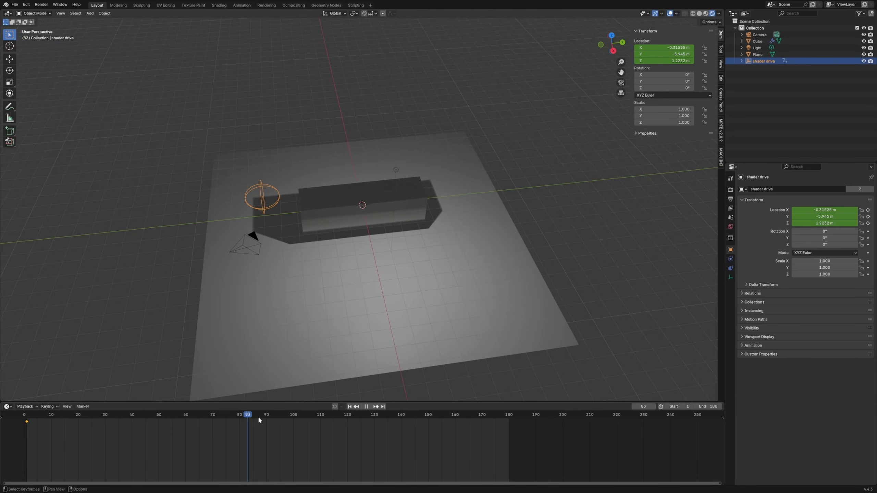
Step: Move the shader drive empty along Y past the cube's opposite end to about 4.955 m and keyframe its location at frame 184
left_click_drag(258, 417, 520, 432)
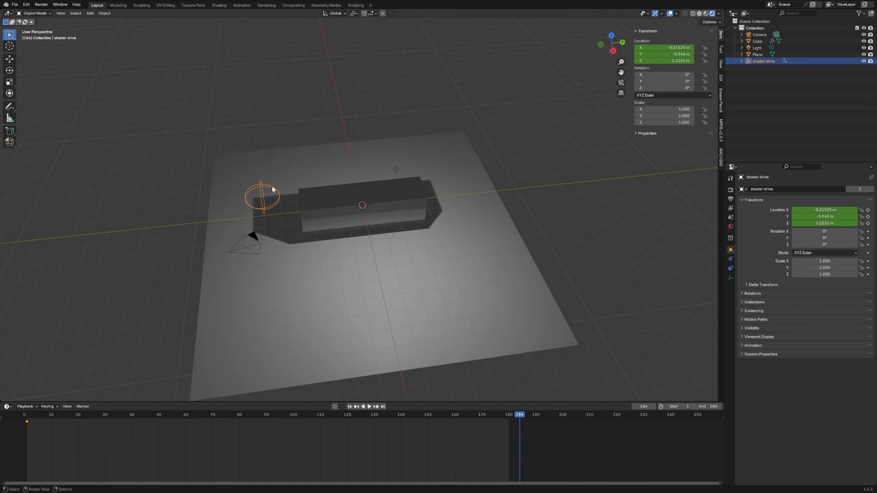
mouse_move(663, 54)
left_mouse_down()
mouse_move(706, 54)
mouse_move(655, 53)
left_mouse_up()
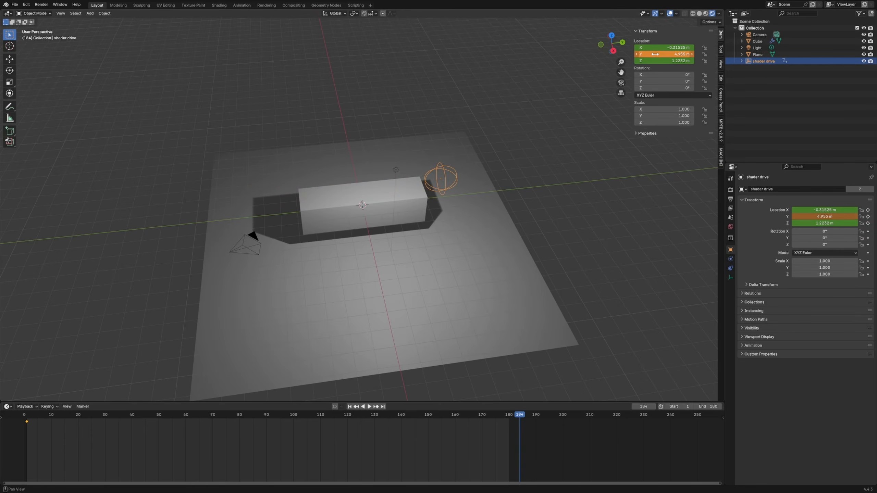
key("i")
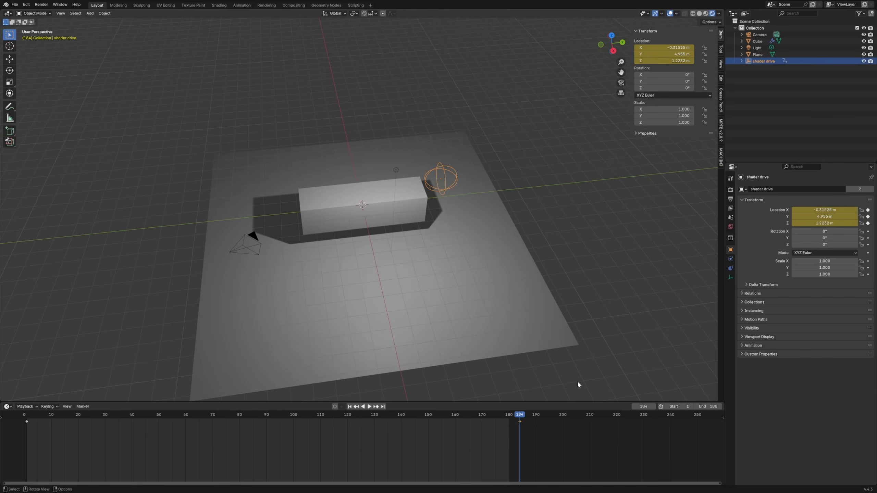
Step: Set the interpolation of the empty's location keyframes to linear and preview the motion from the start
key("space")
left_click_drag(77, 428, 38, 429)
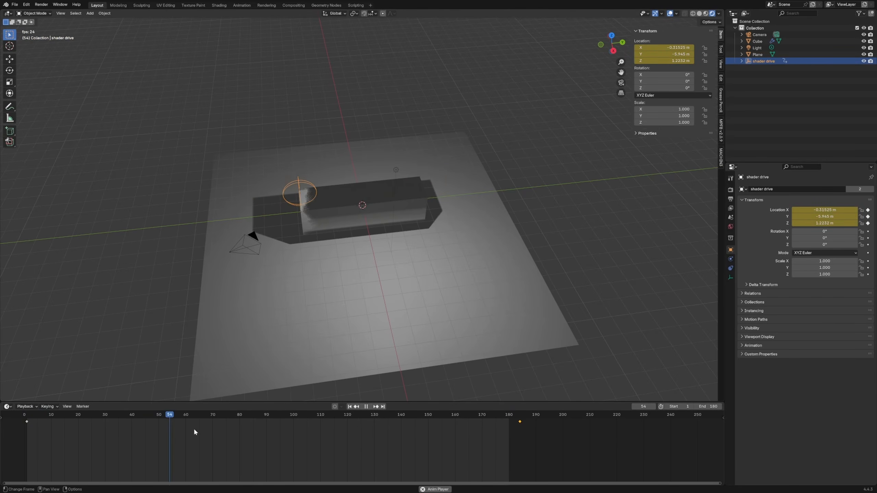
key("space")
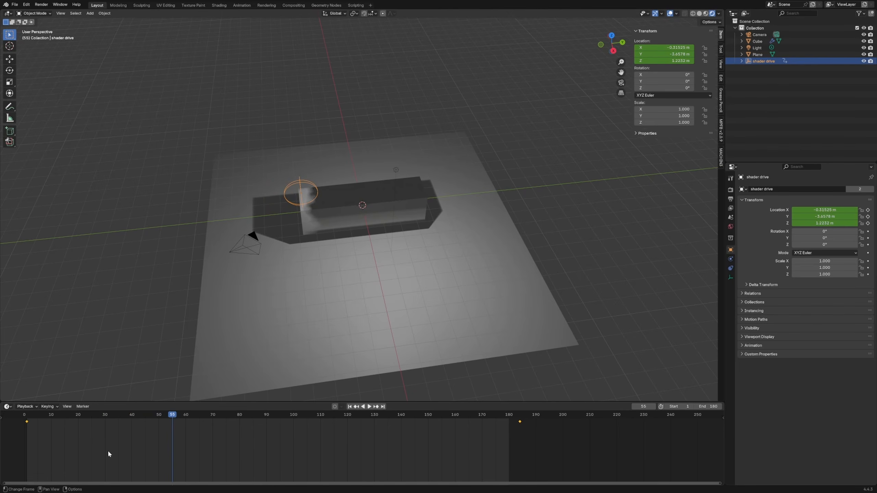
key("t")
left_click(18, 449)
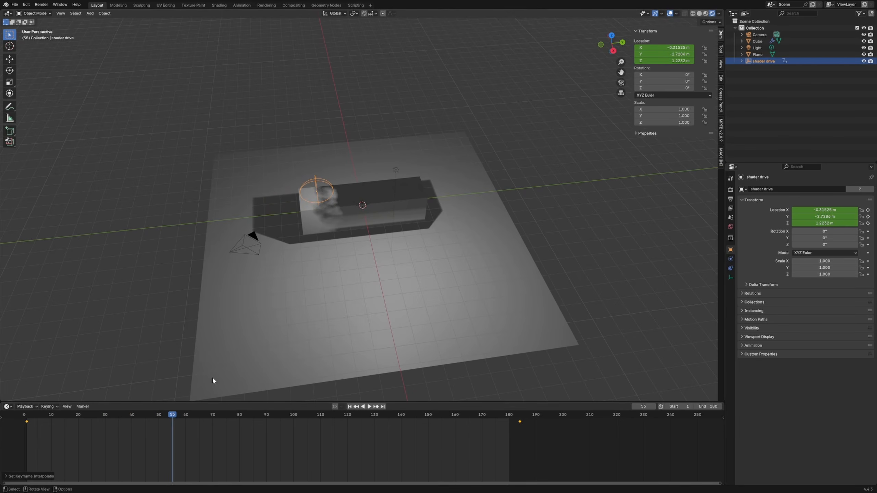
left_click(23, 429)
key("space")
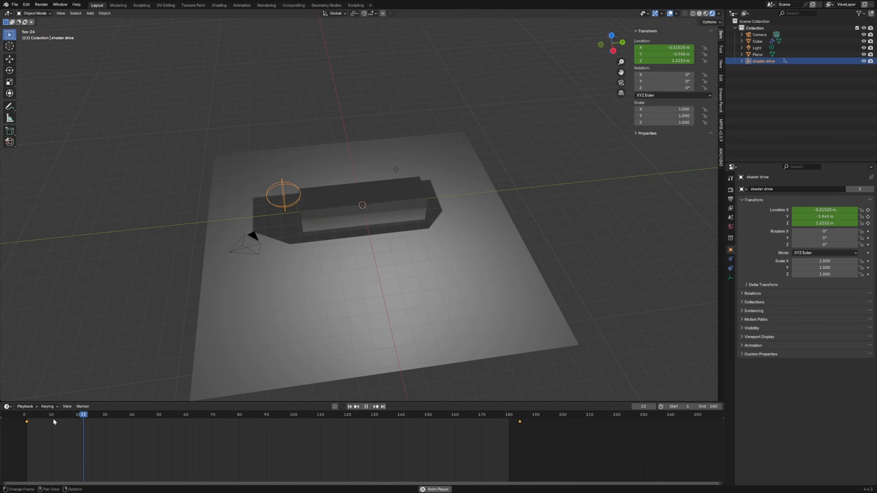
key("space")
Step: Shift the empty's keyframe at frame 184 to about frame 106 and play the faster animation from the start
left_click_drag(527, 448, 511, 427)
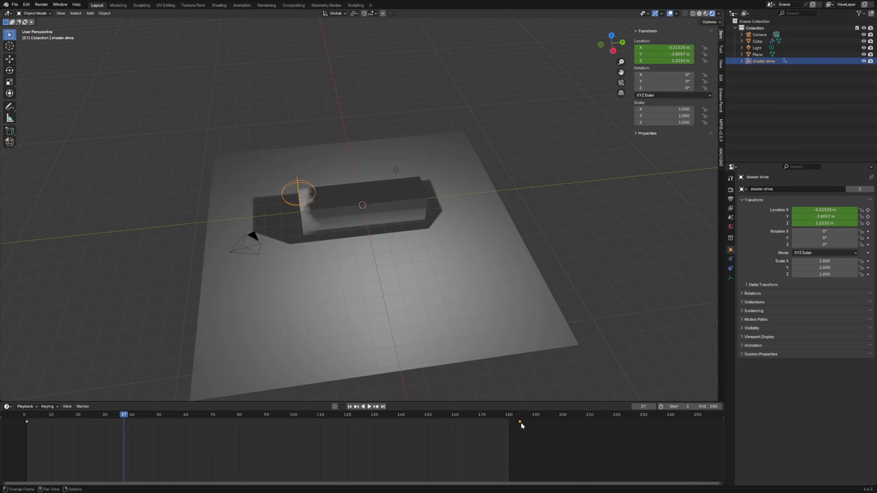
key("g")
left_click(300, 436)
key("space")
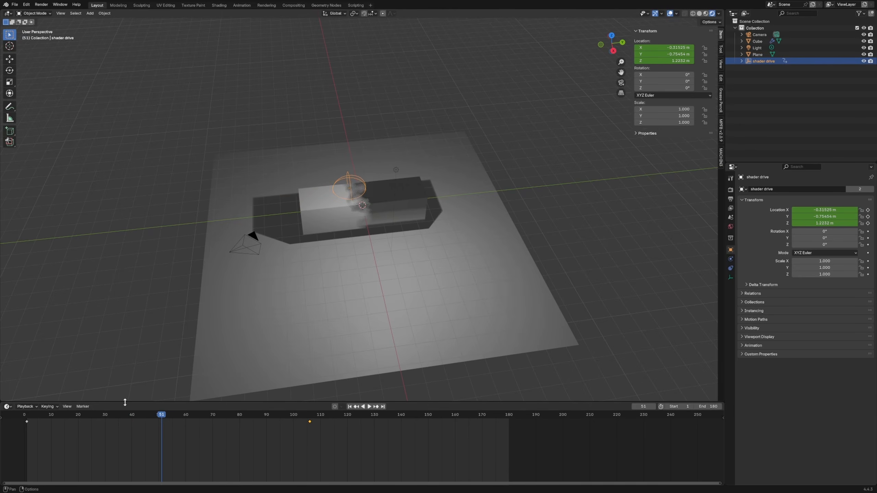
left_click(27, 429)
key("space")
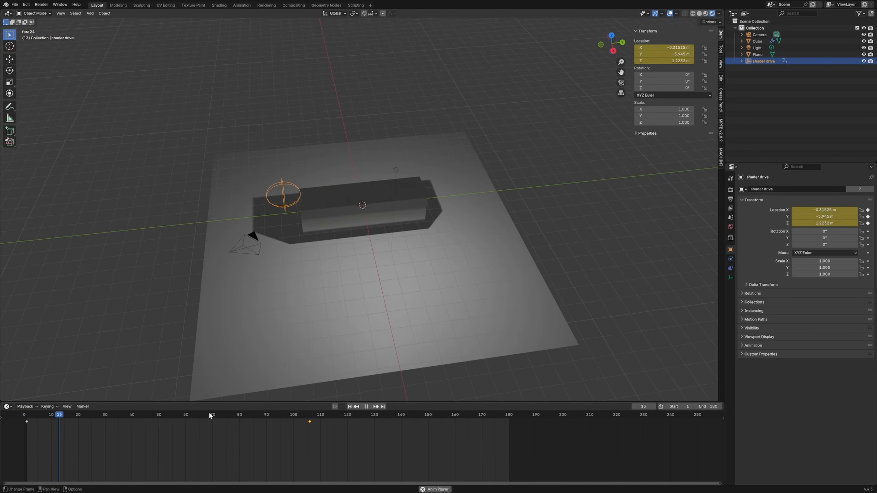
Step: Change the scene's output frame rate to 60 fps and play the animation from the beginning
left_click(730, 199)
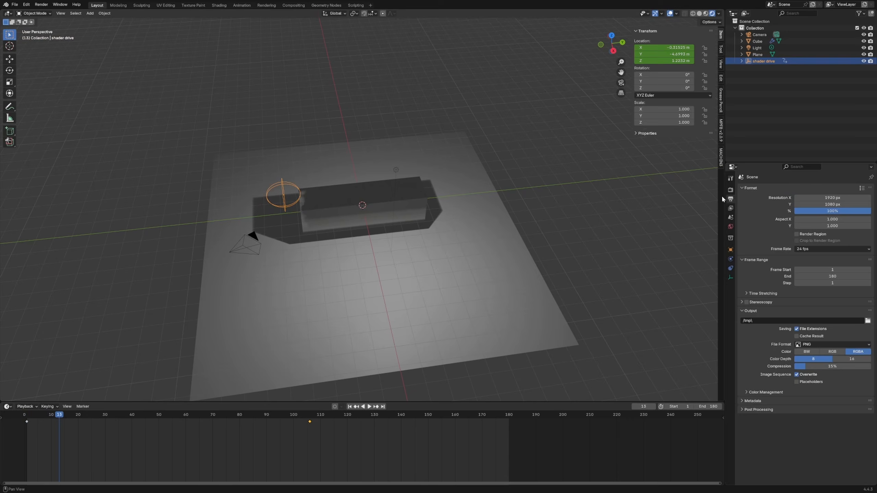
left_click(832, 249)
left_click(824, 302)
left_click(27, 419)
key("space")
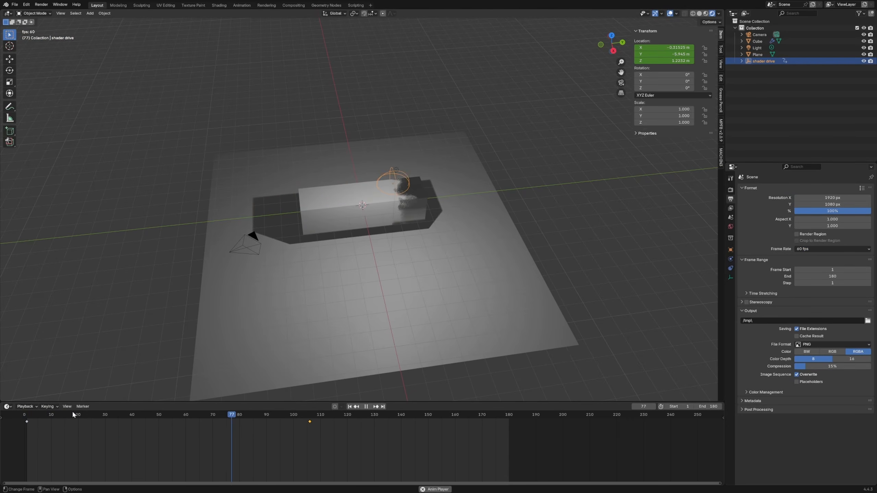
key("space")
Step: Copy the empty's first location keyframe and paste it at frame 180 so the motion returns to its start
left_click_drag(378, 419, 290, 440)
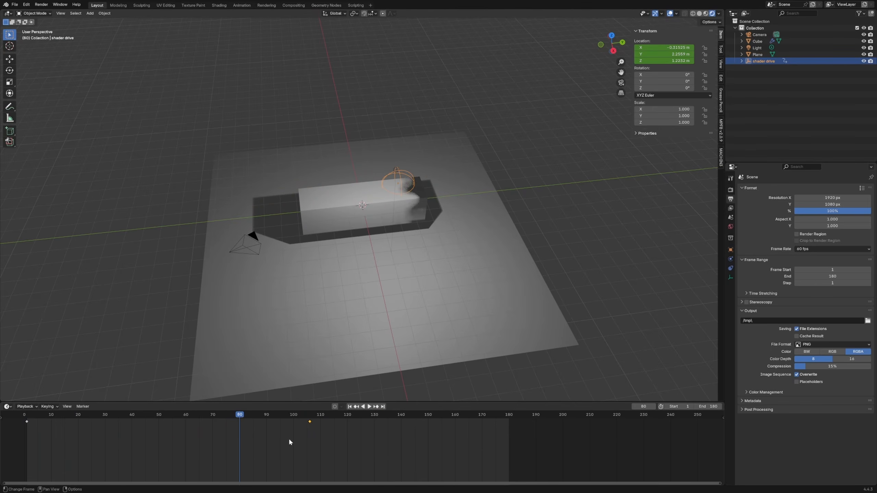
left_click_drag(77, 466, 13, 419)
left_click_drag(241, 415, 8, 434)
key("ctrl+v")
left_click(414, 439)
Step: Play the animation through and examine the shader transition on the cube up close
key("space")
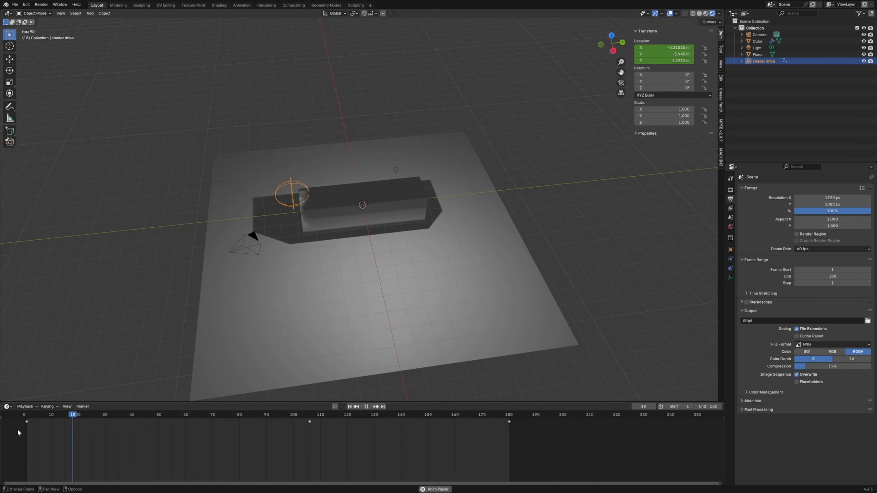
key("space")
scroll(356, 235, "up", 6)
middle_click_drag(363, 235, 322, 205)
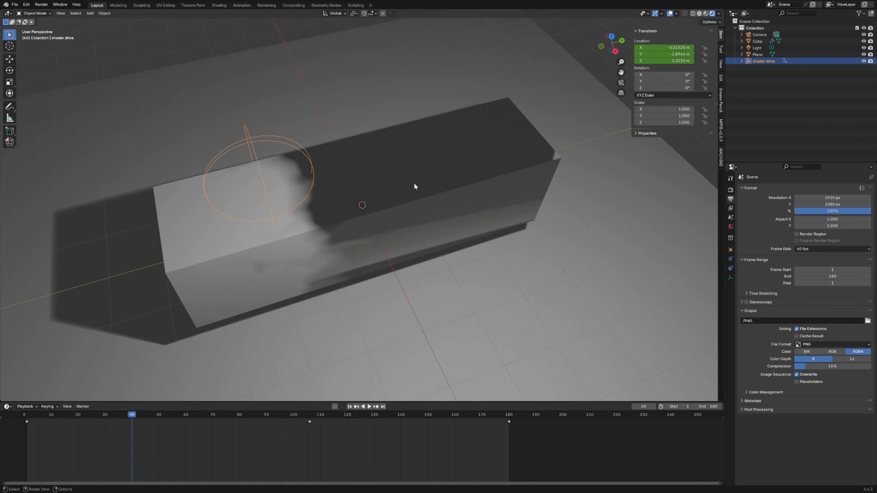